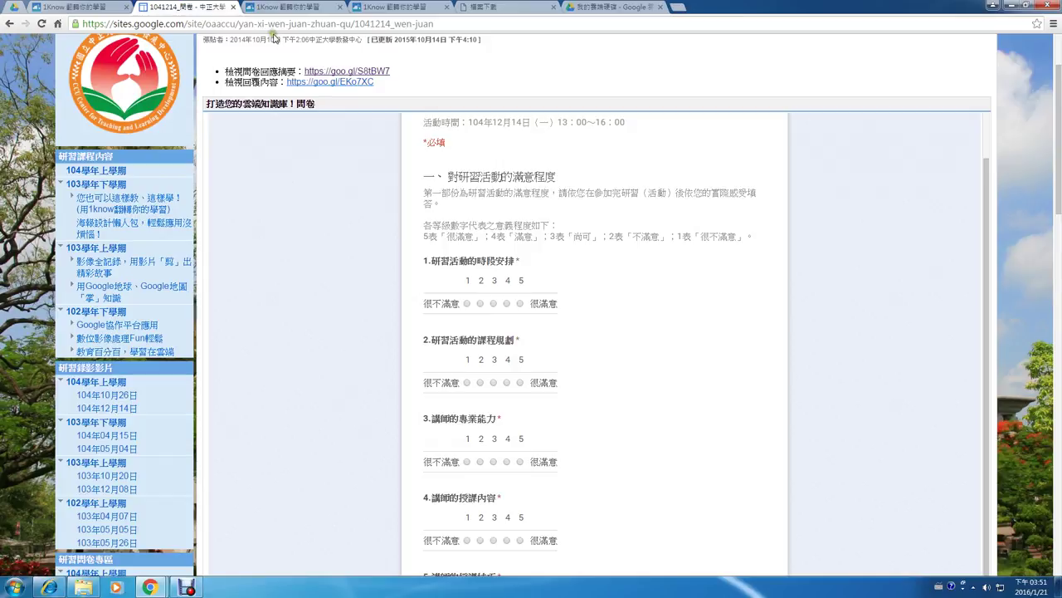
Open the 檢視回覆內容 link on the survey page, then close the page it leads to.
click(308, 83)
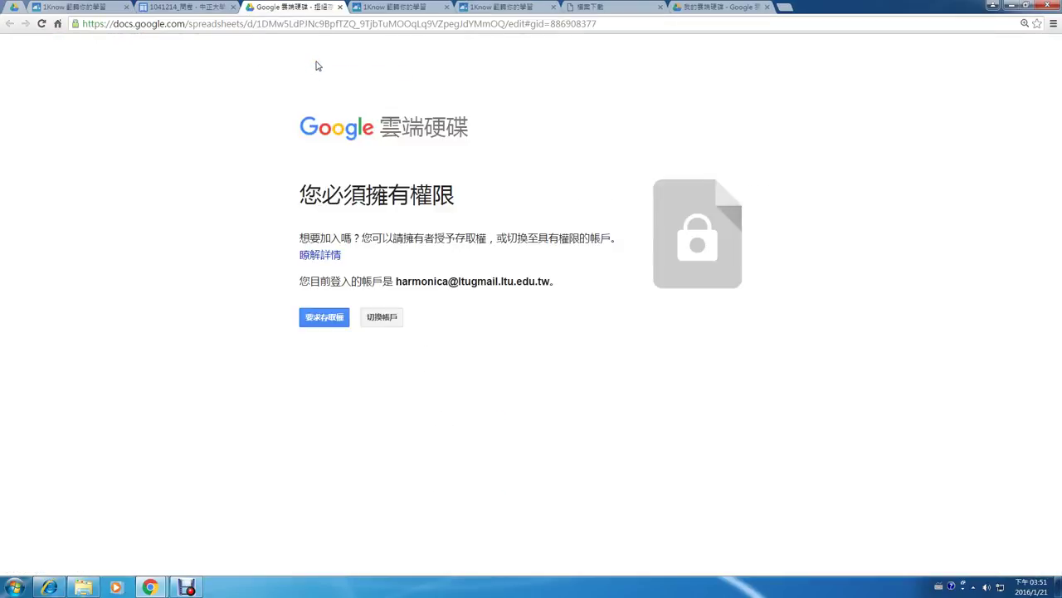
click(340, 7)
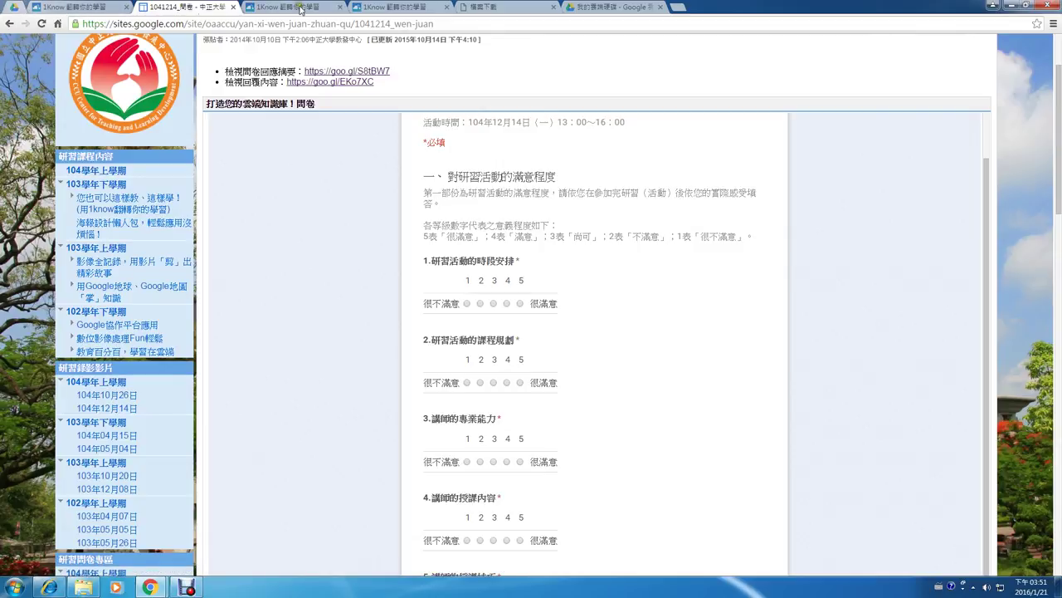
Switch to 我的雲端硬碟 and create a new Google 表單 there.
click(606, 7)
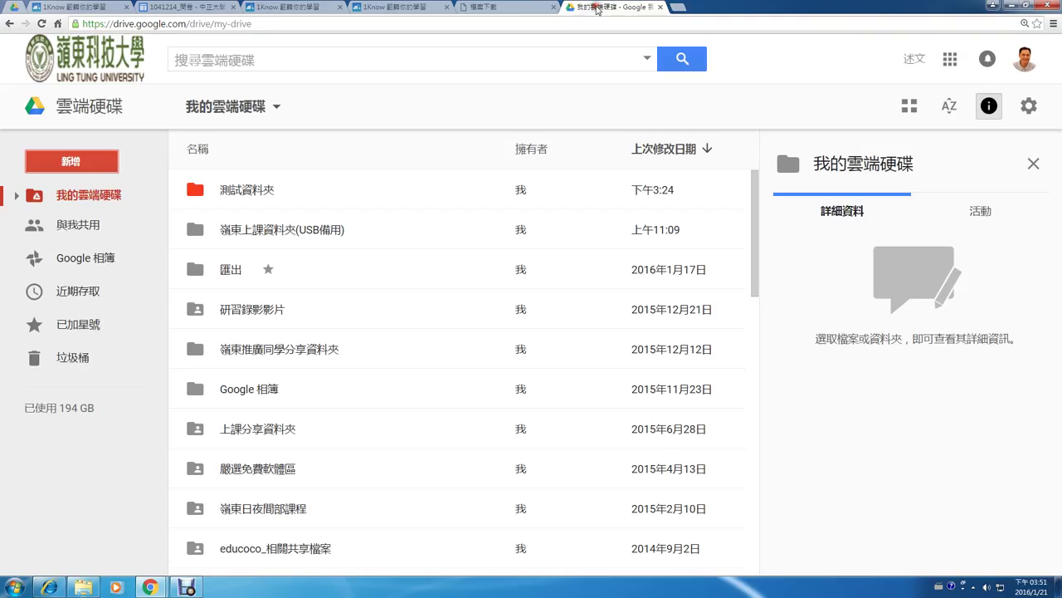
click(94, 169)
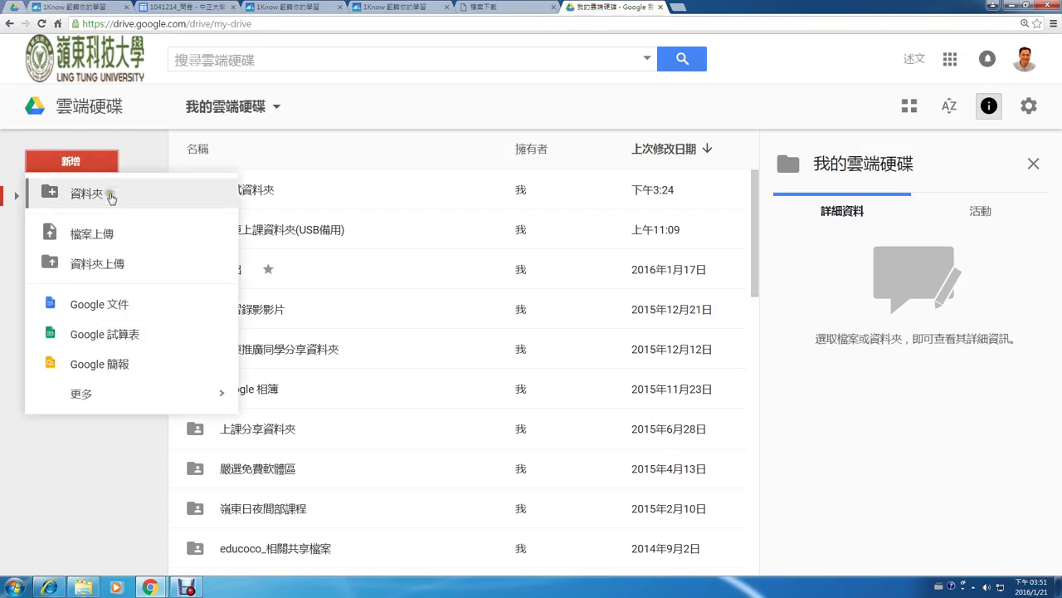
click(137, 394)
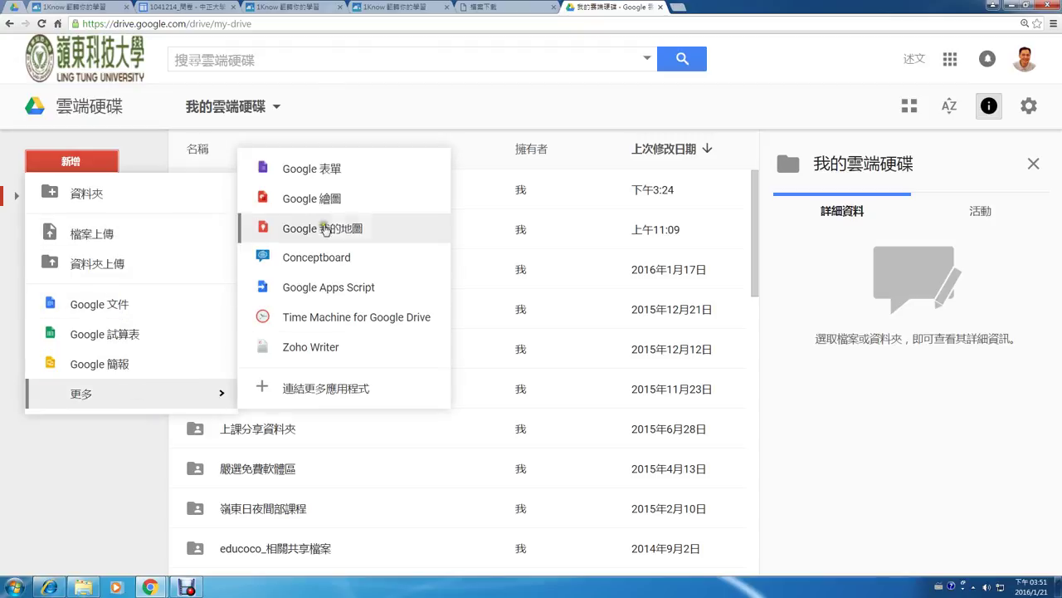
click(338, 170)
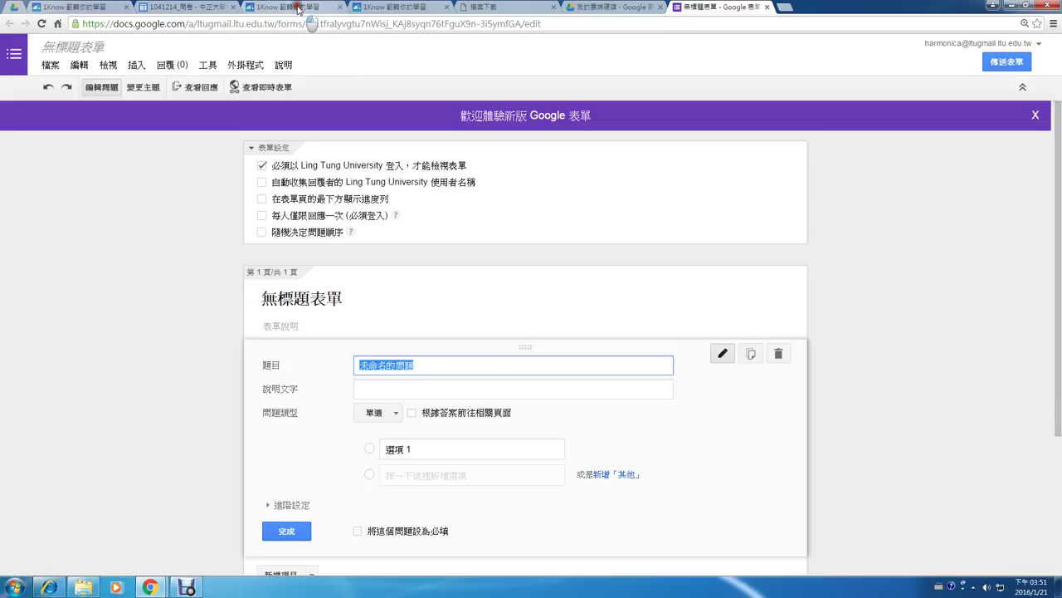
Examine the sample workshop questionnaire's rating scales, open-answer boxes, checkbox topics and 基本資料 questions through to its end.
click(300, 5)
click(186, 8)
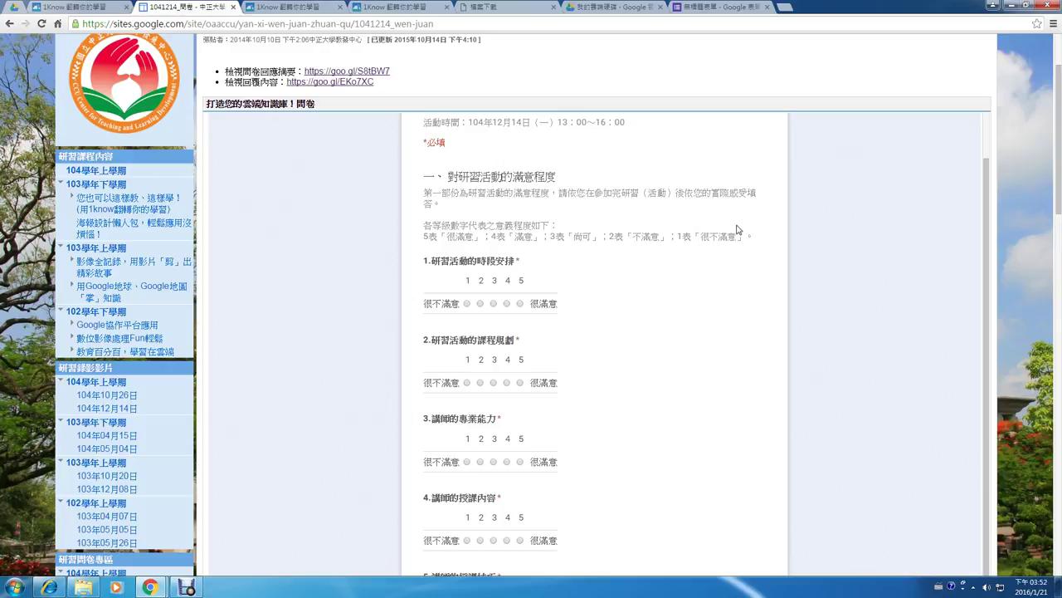
click(413, 263)
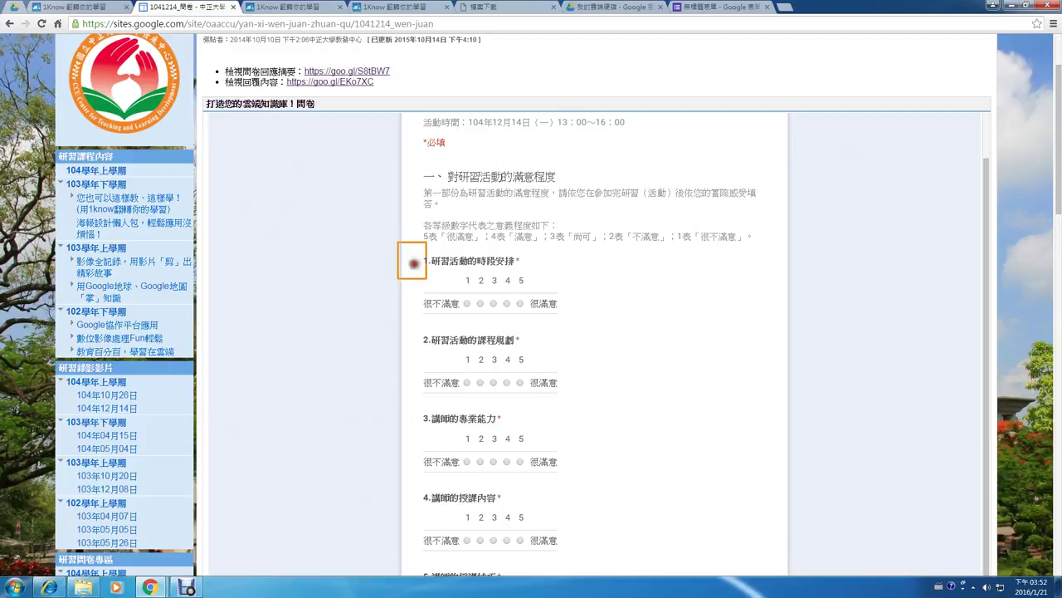
drag(413, 263, 621, 341)
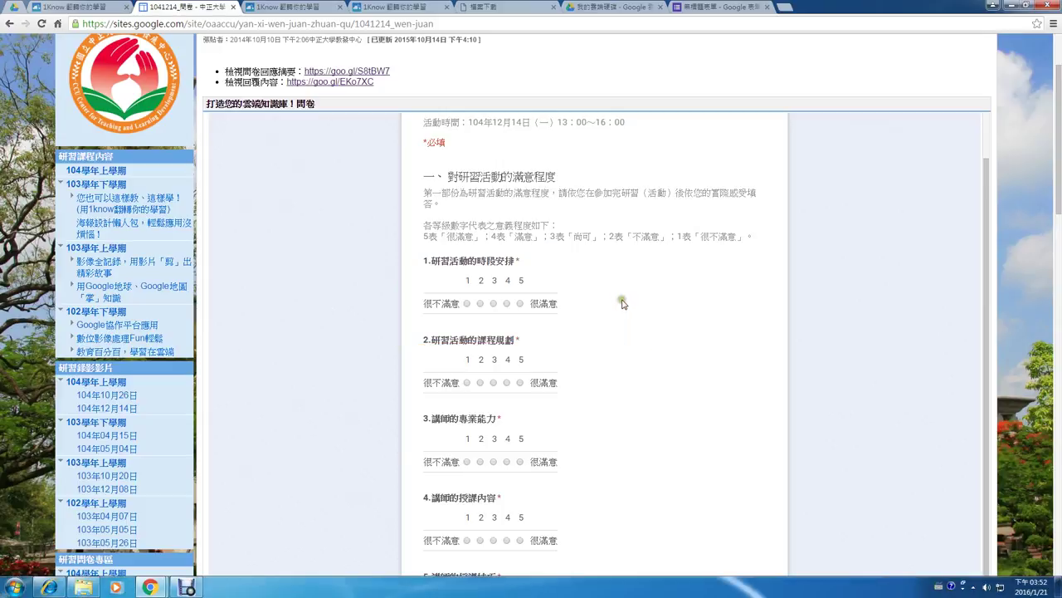
scroll(623, 302, down, 5)
scroll(631, 307, down, 2)
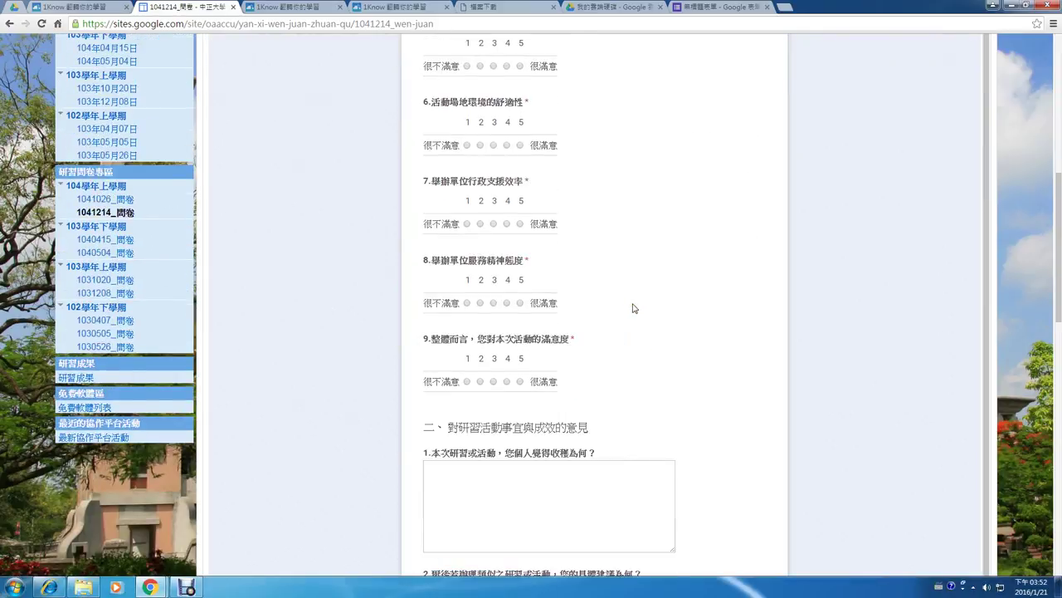
scroll(633, 307, down, 2)
click(611, 317)
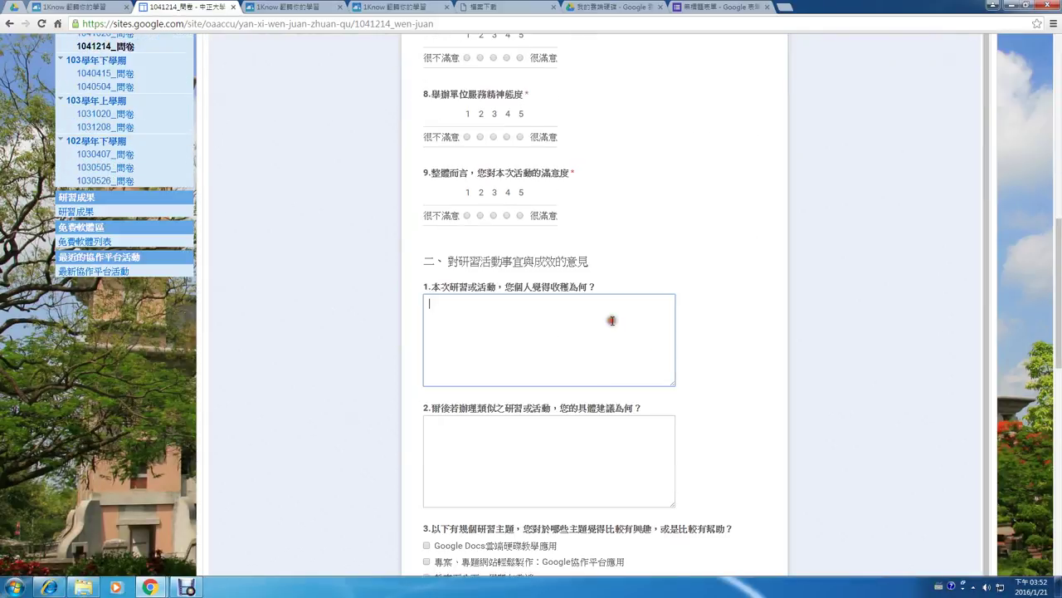
click(573, 454)
scroll(573, 454, down, 2)
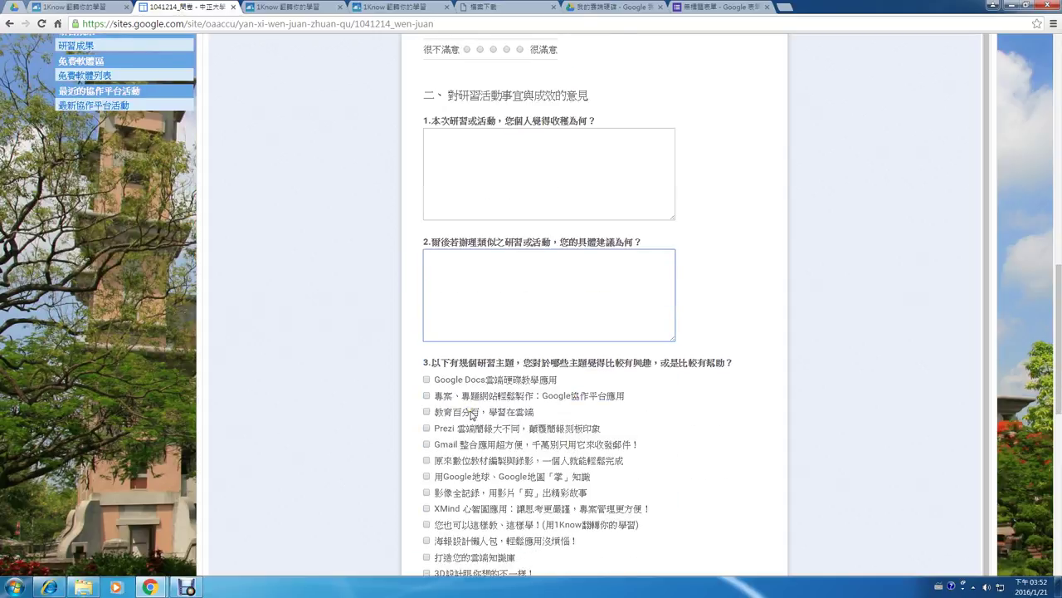
click(427, 380)
scroll(521, 397, down, 1)
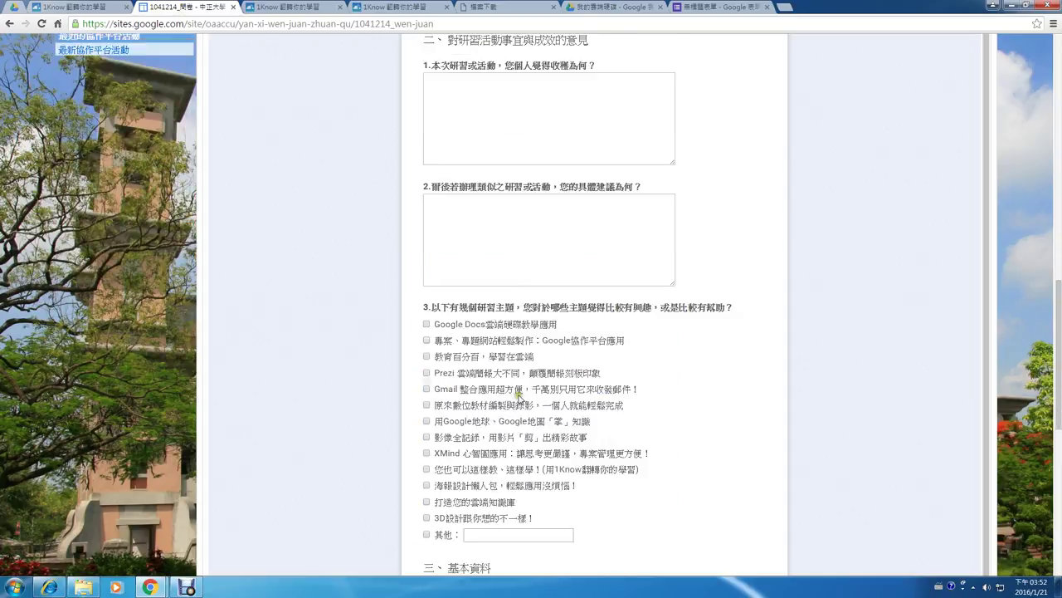
scroll(519, 399, down, 3)
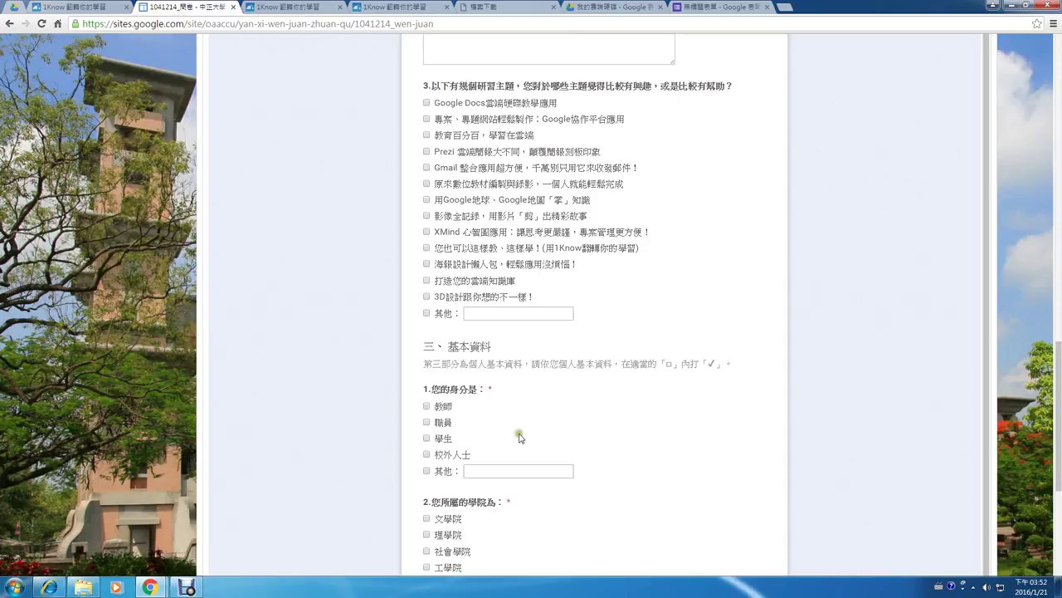
scroll(489, 427, down, 3)
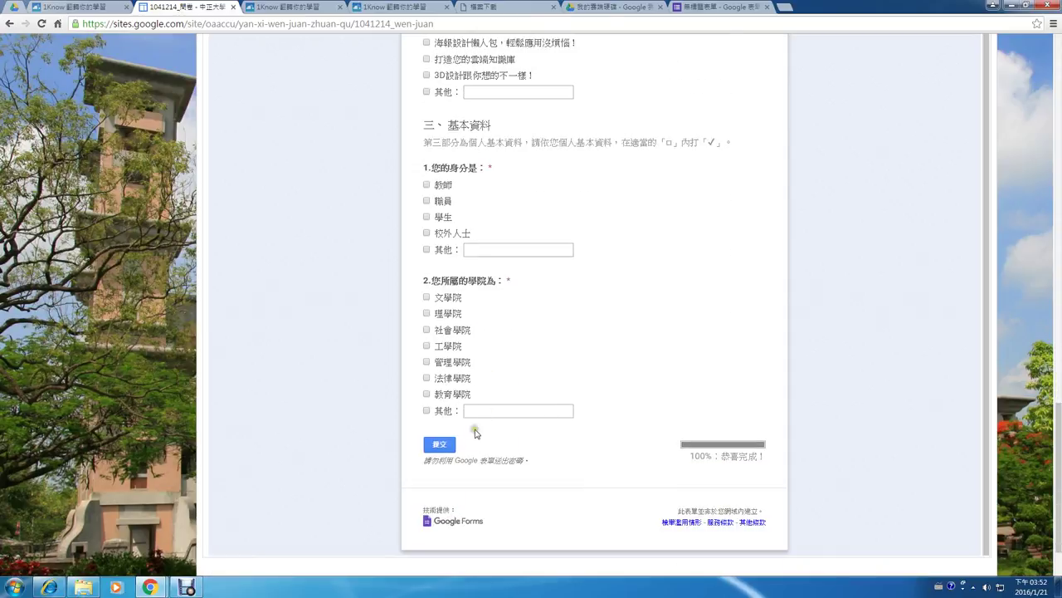
Return to the new form and set its title to 問卷調查.
click(704, 6)
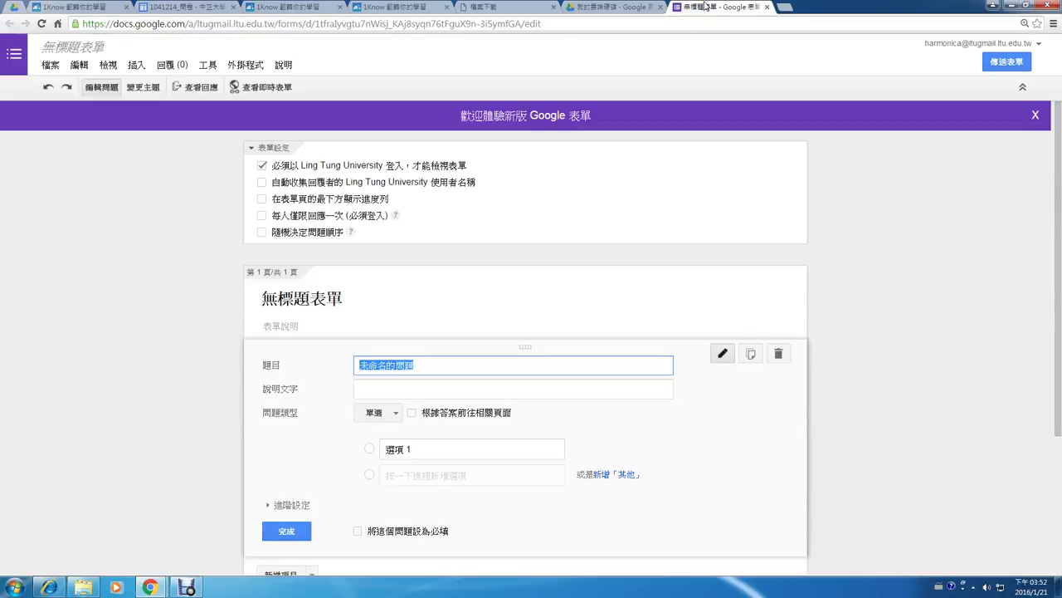
drag(360, 295, 209, 304)
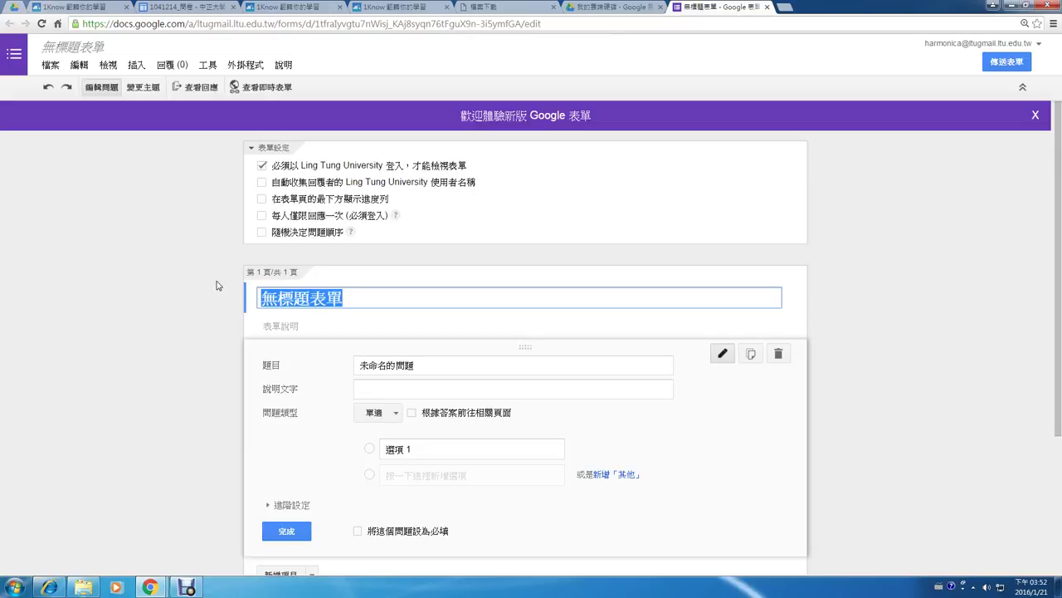
key(ctrl+shift)
text(問)
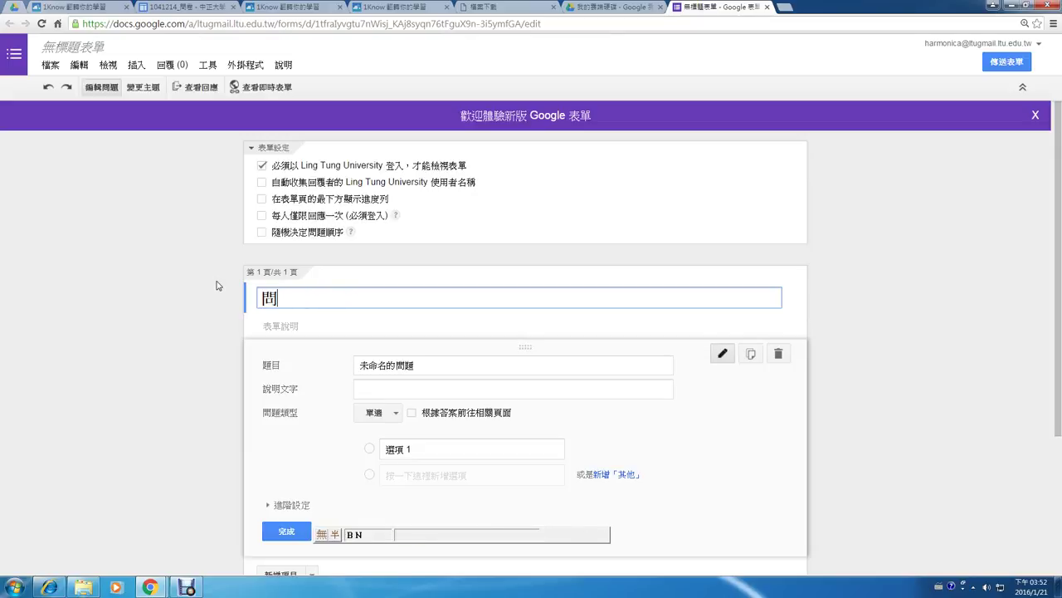
text(卷調查)
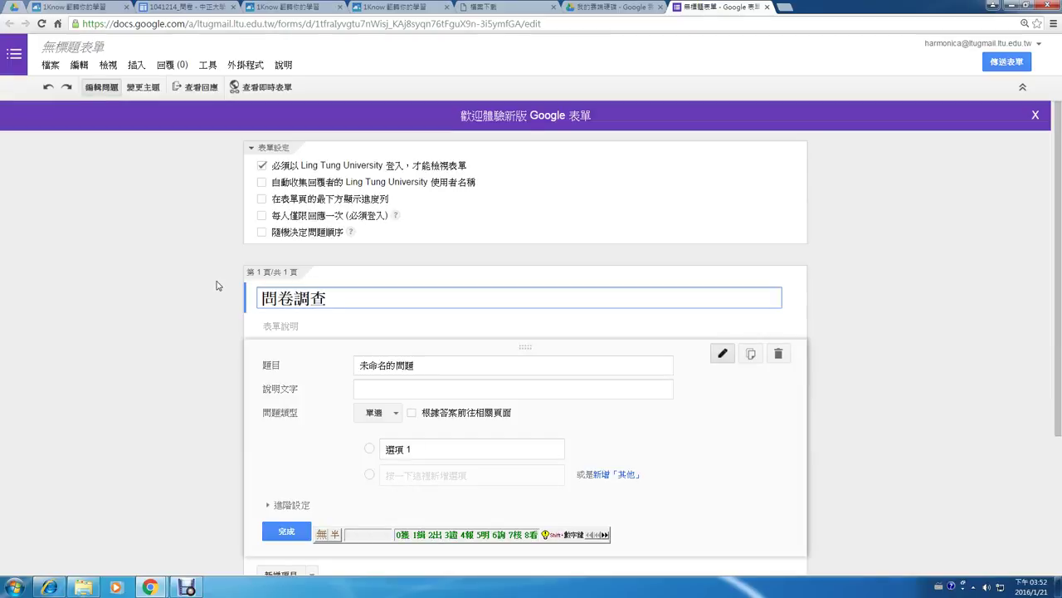
click(325, 324)
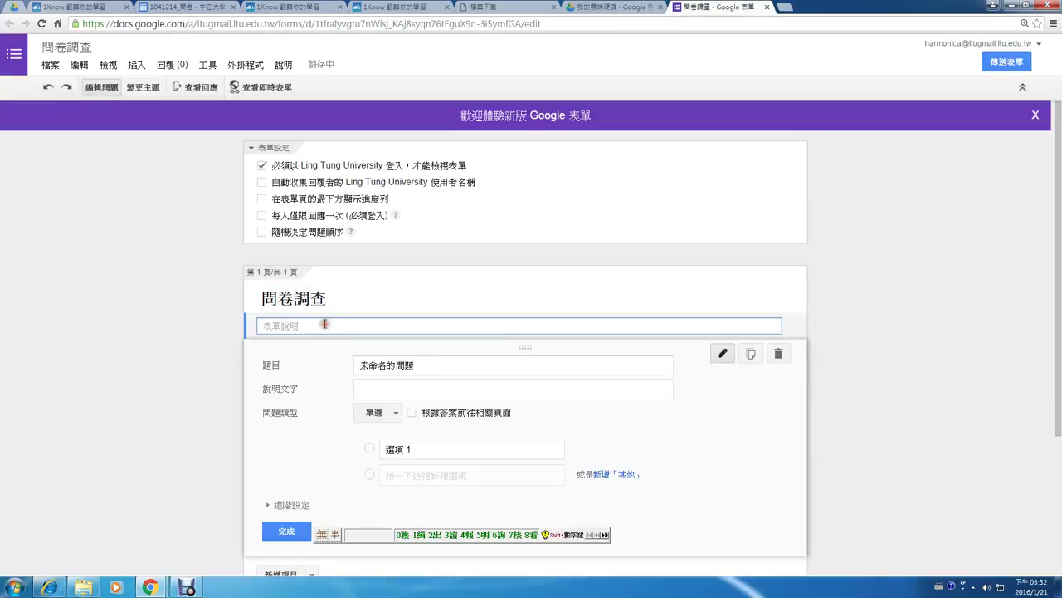
Make the first question a required 文字 question titled 您的姓名 and finish editing it.
click(451, 365)
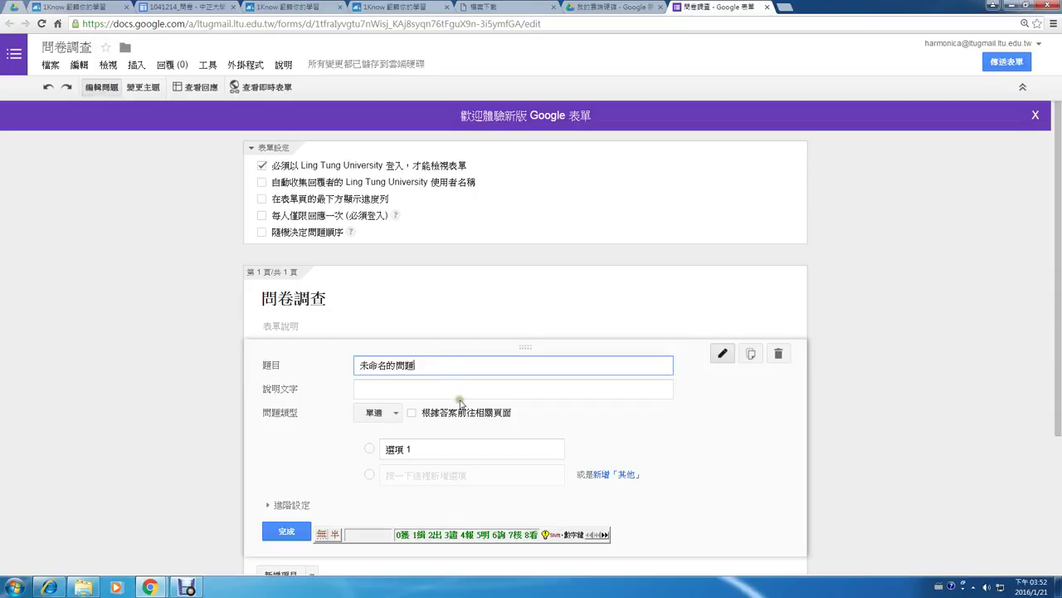
click(388, 413)
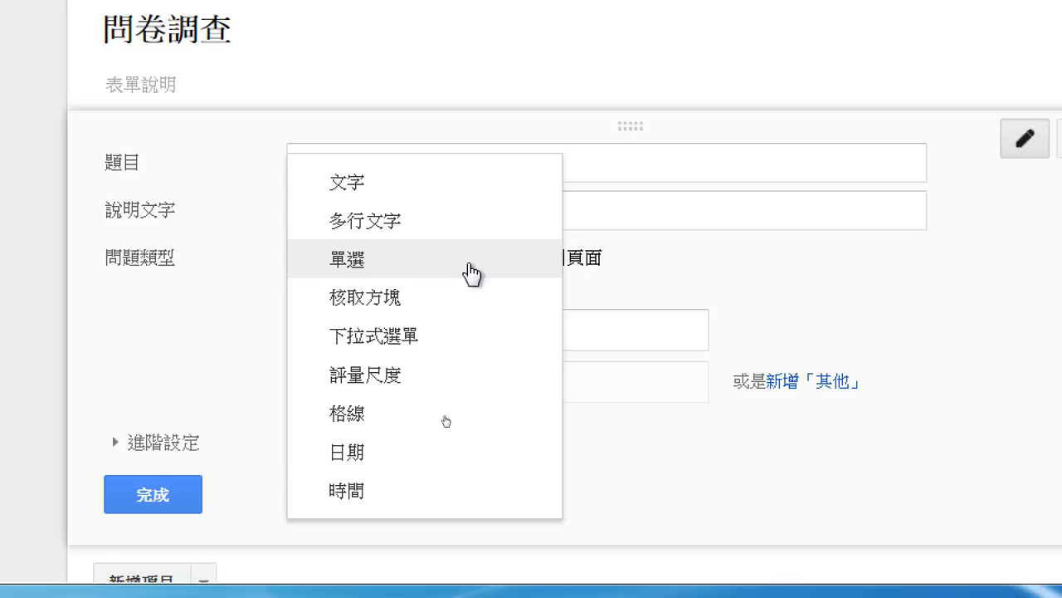
click(417, 186)
click(416, 167)
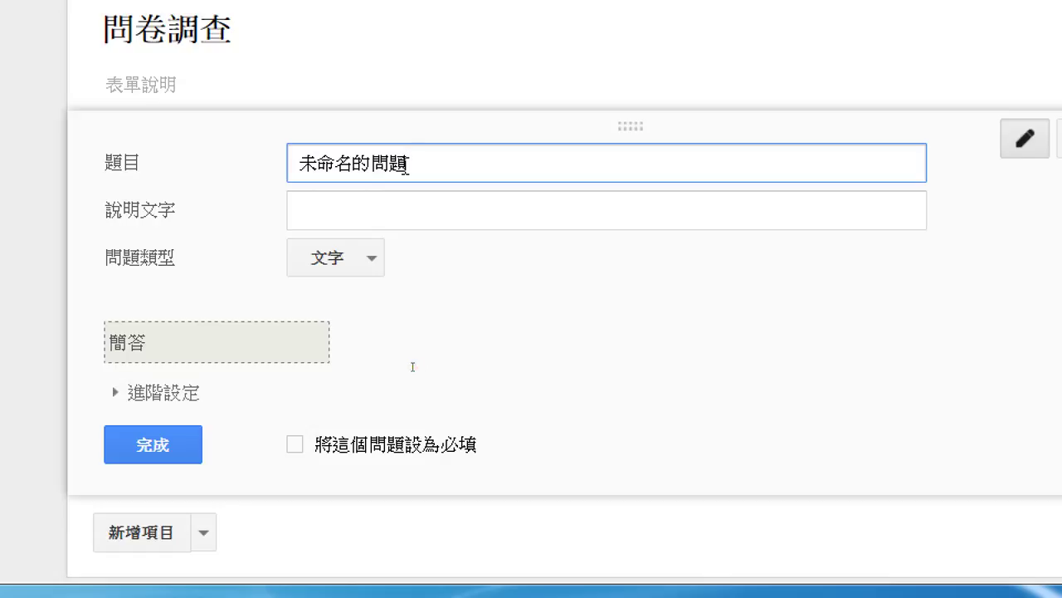
drag(417, 167, 230, 161)
text(您的)
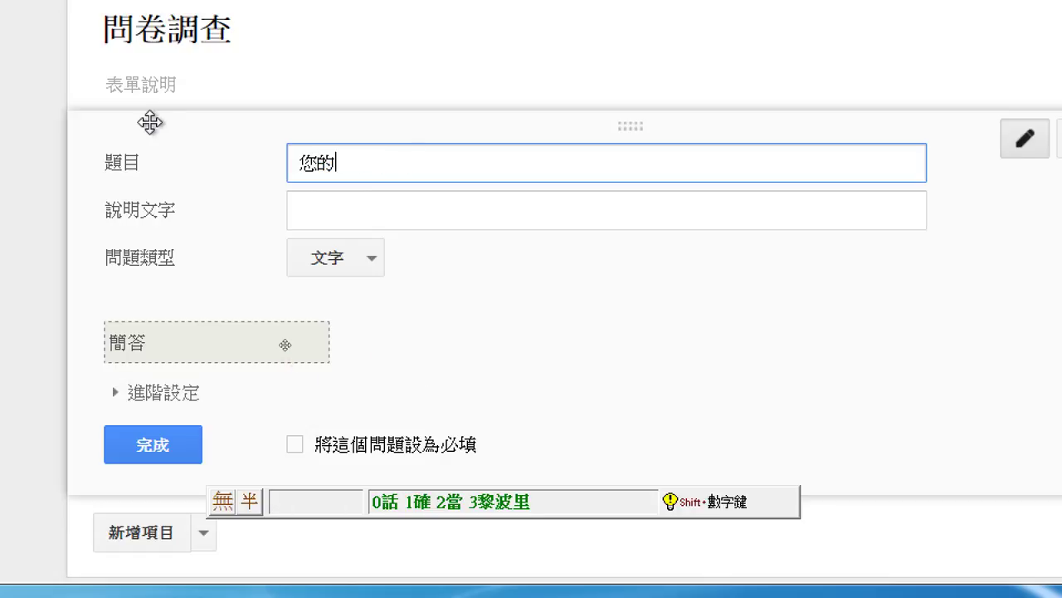
text(姓名)
scroll(148, 121, up, 1)
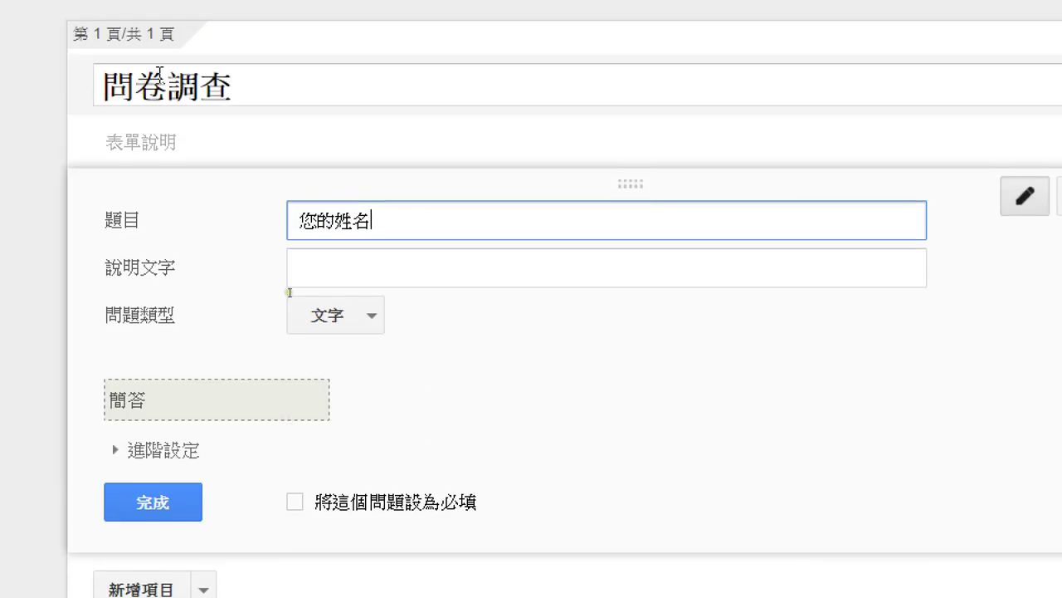
click(301, 501)
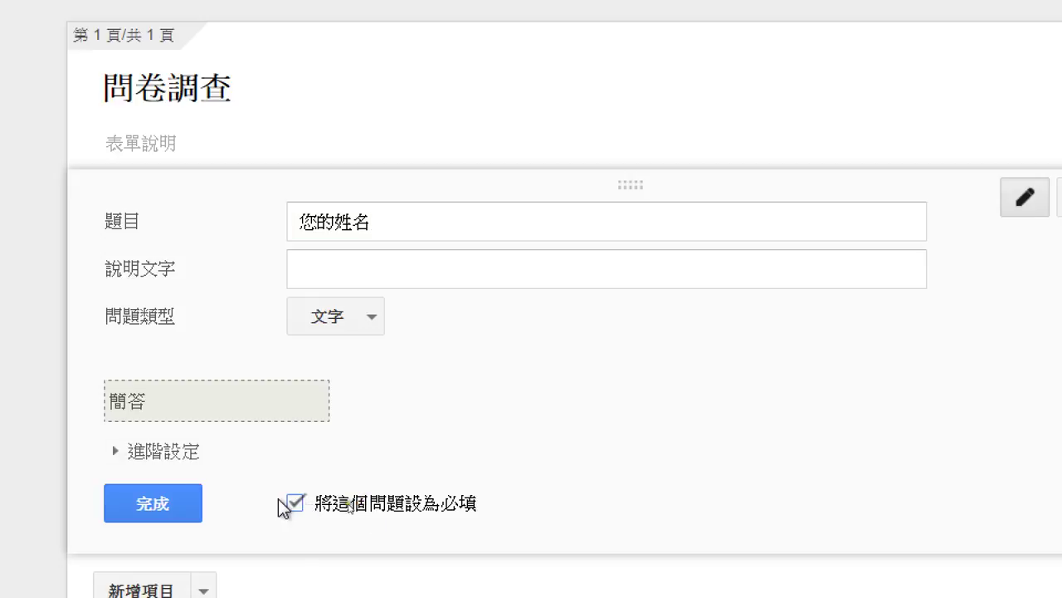
click(172, 495)
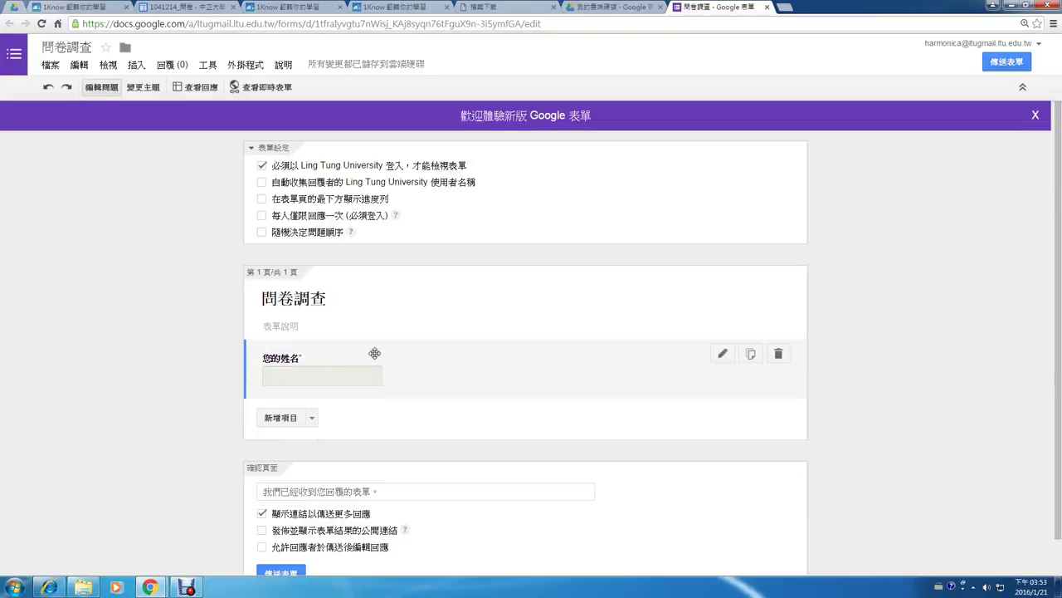
Duplicate the 您的姓名 question, retitle the copy 您的單位 and finish editing it.
click(751, 355)
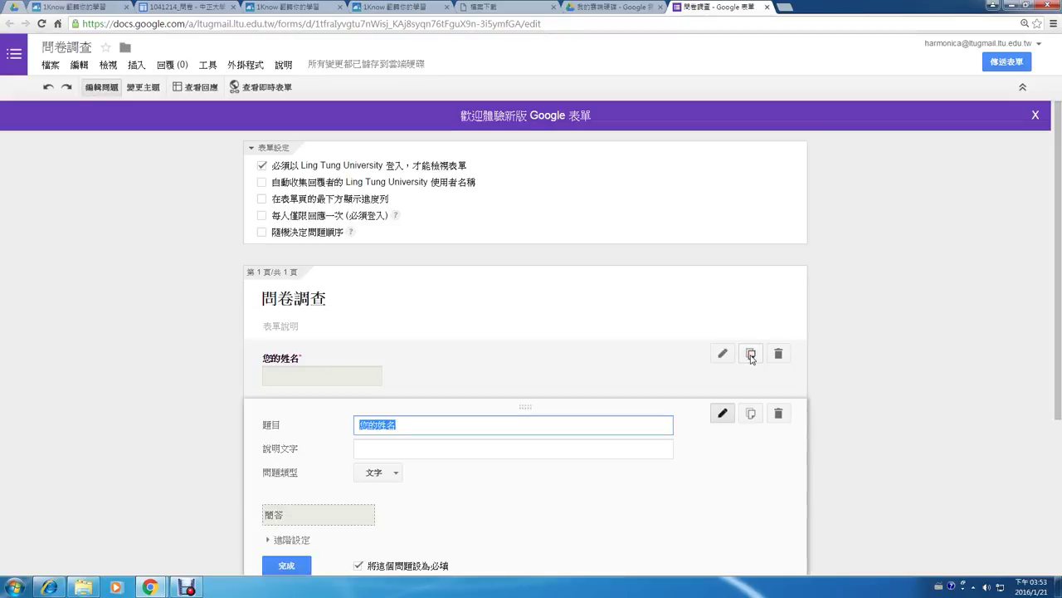
key(End)
key(BackSpace)
key(BackSpace)
text(單)
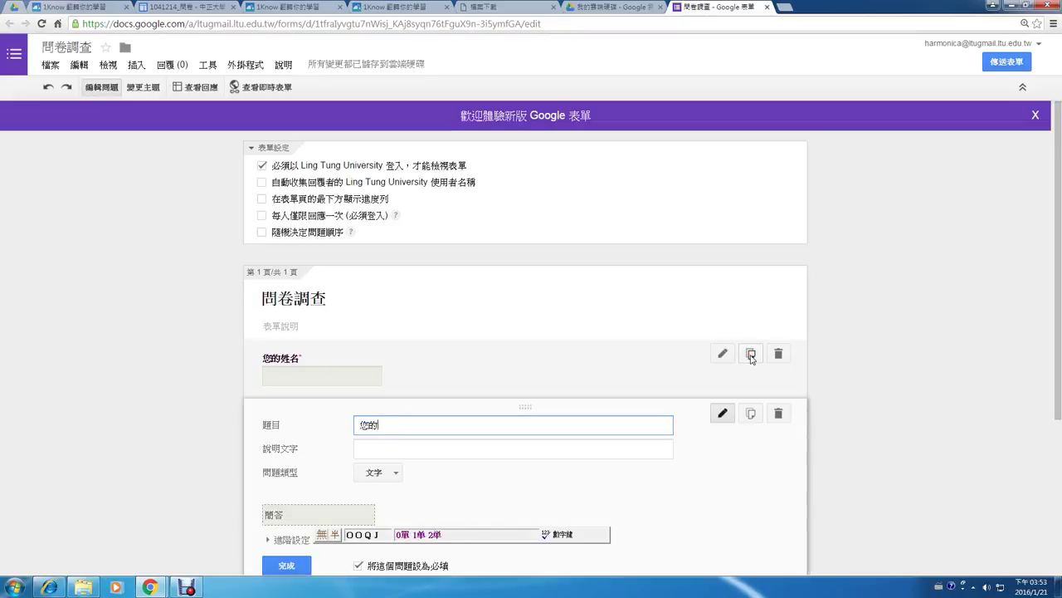
text(位)
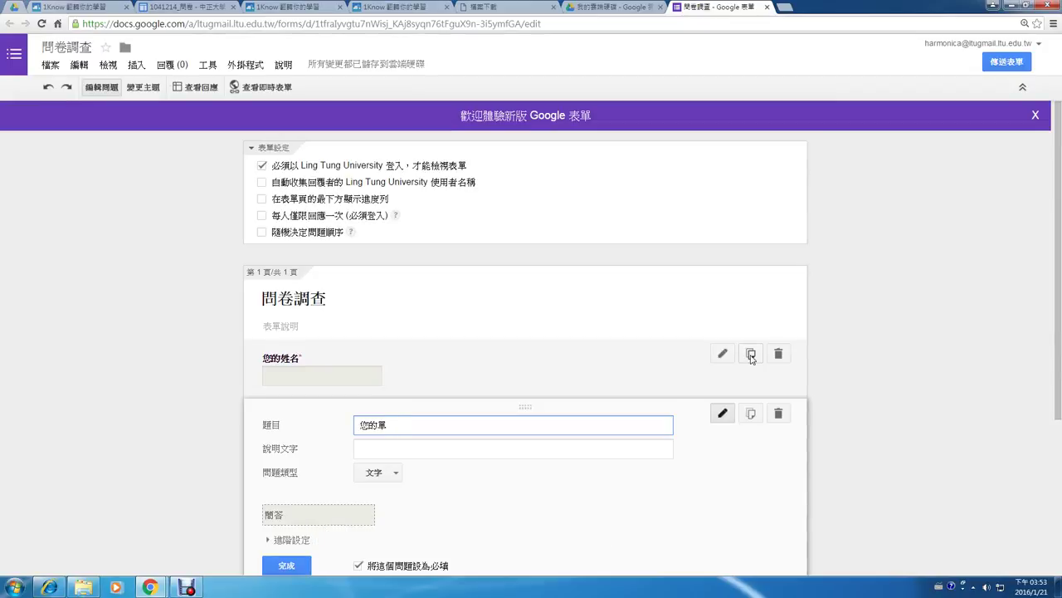
text(位)
scroll(761, 387, down, 2)
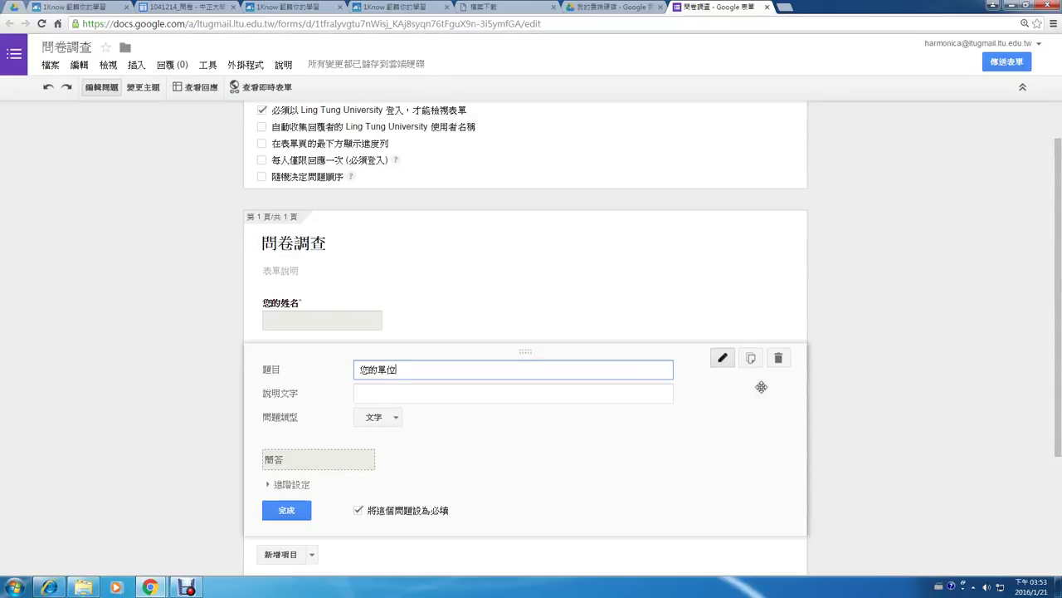
click(300, 402)
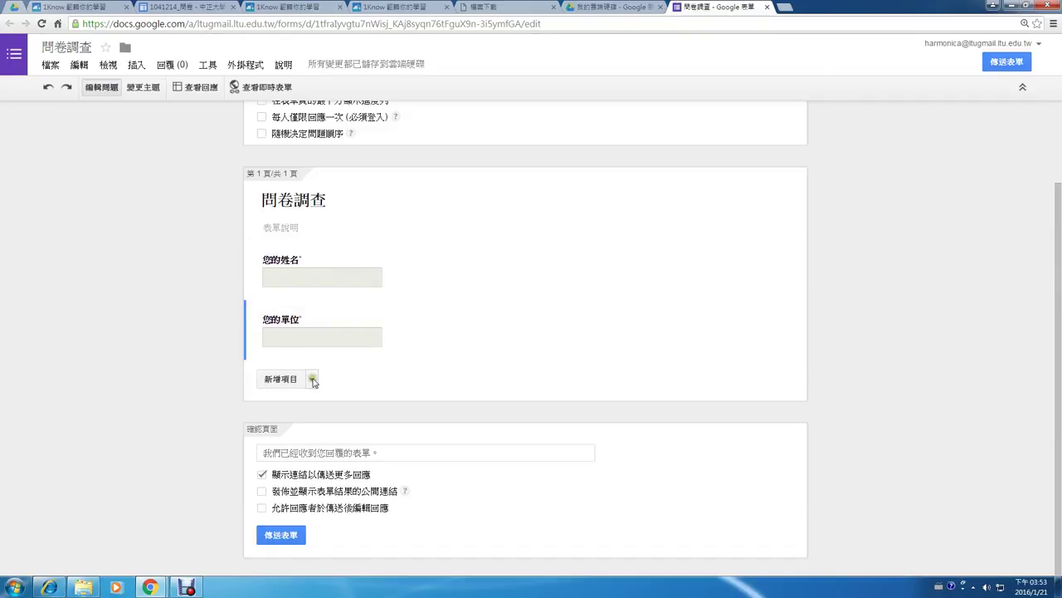
Add a 評量尺度 question below 您的單位 with a scale running from 1 to 10.
click(313, 379)
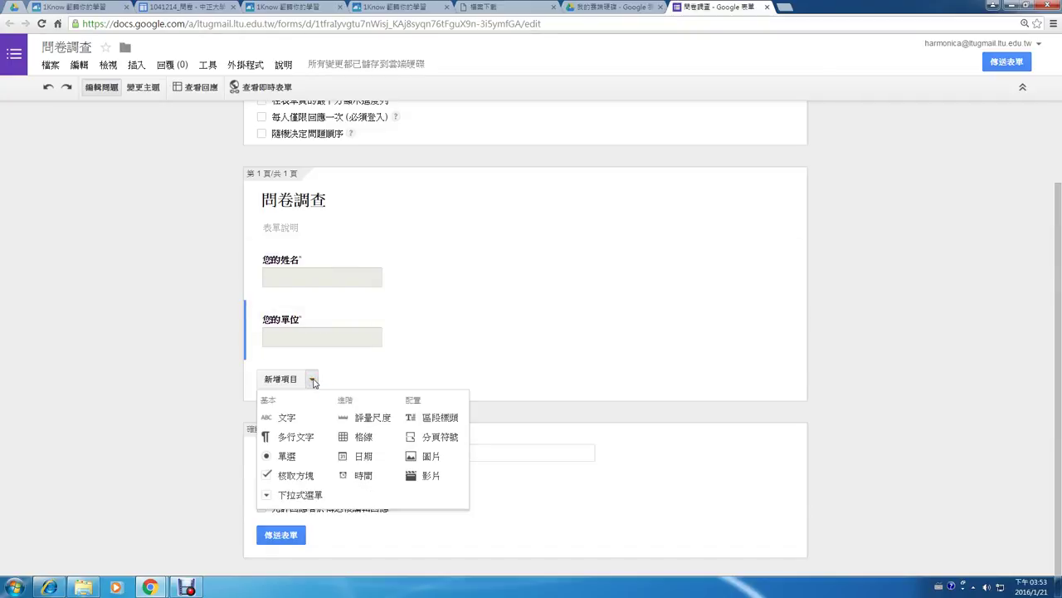
click(379, 427)
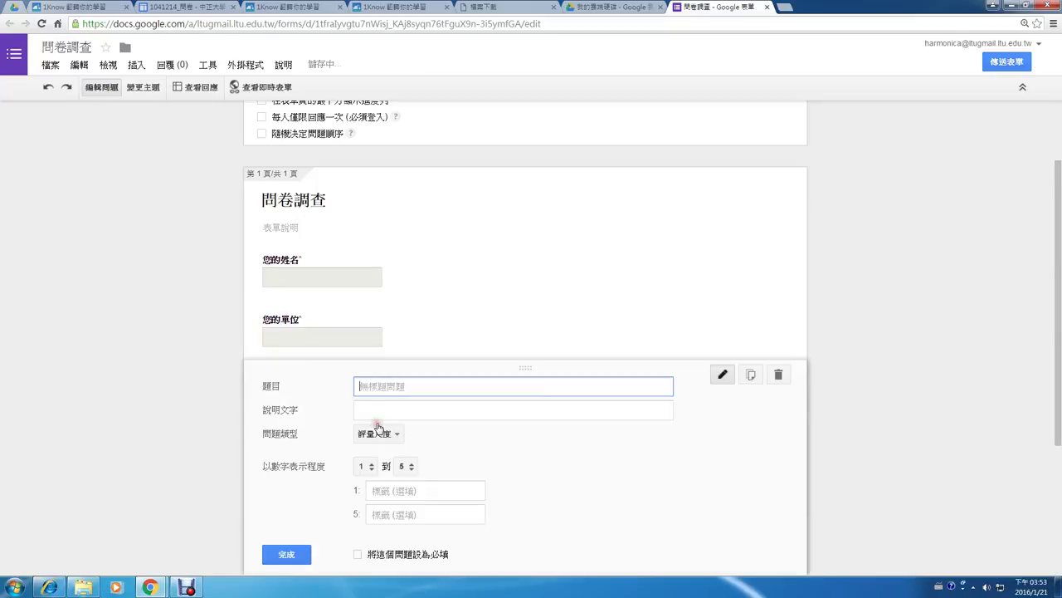
click(406, 467)
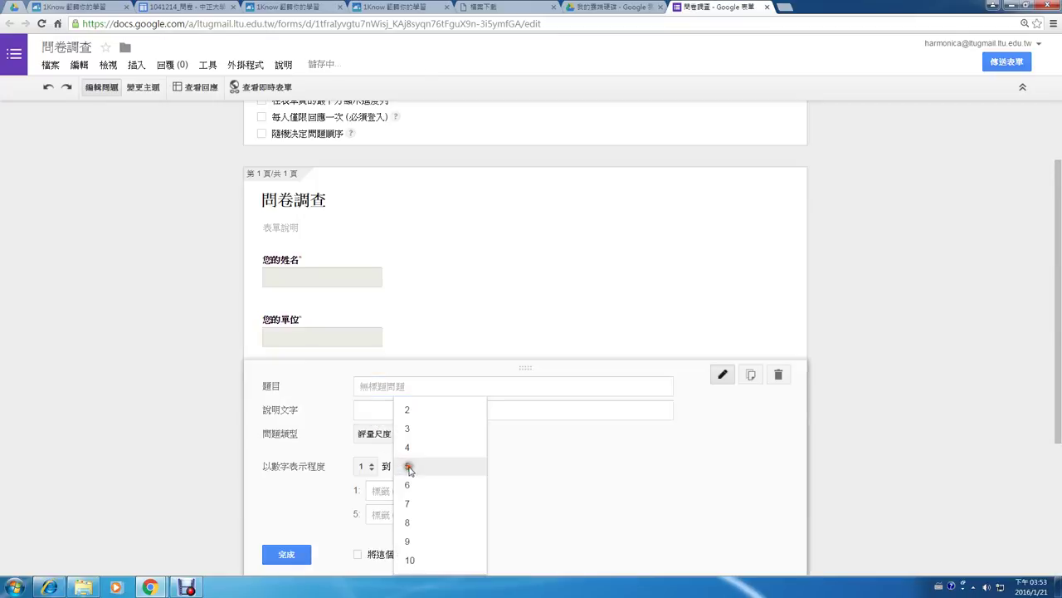
click(438, 569)
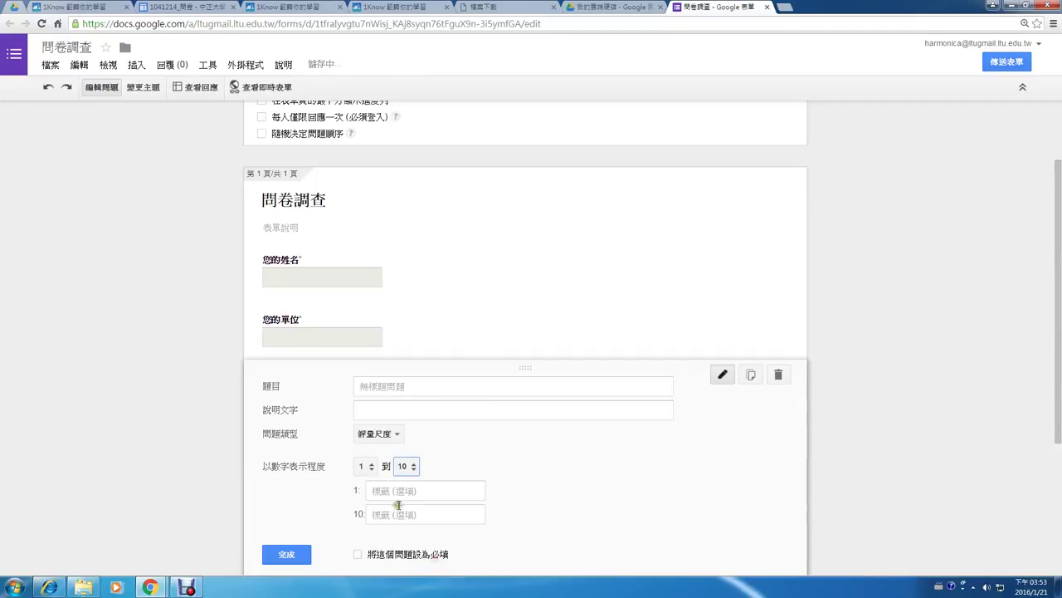
click(398, 512)
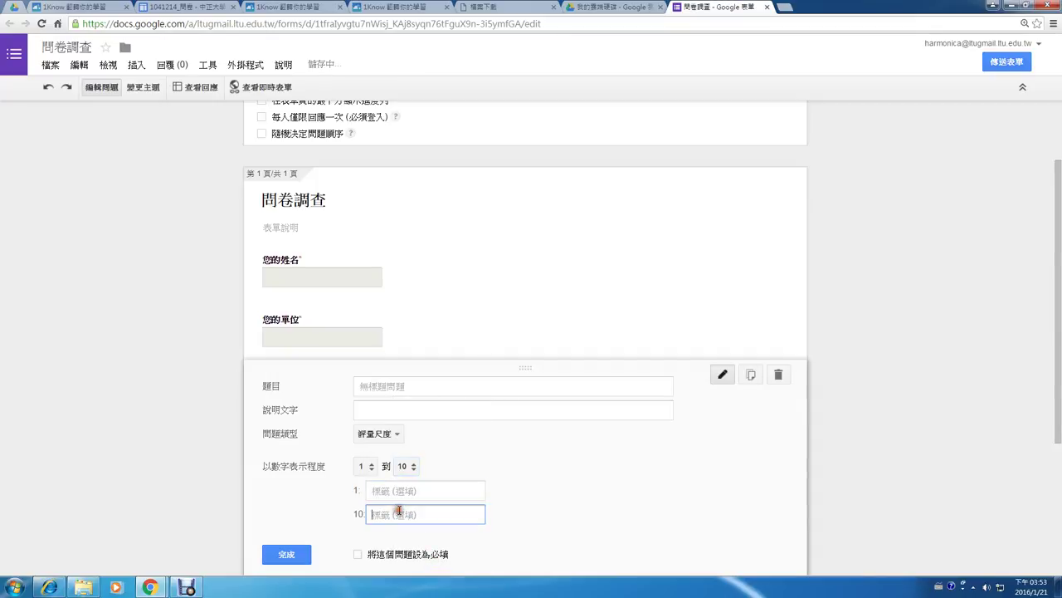
Title the new scale question 對於此次研習的滿意度？.
click(396, 387)
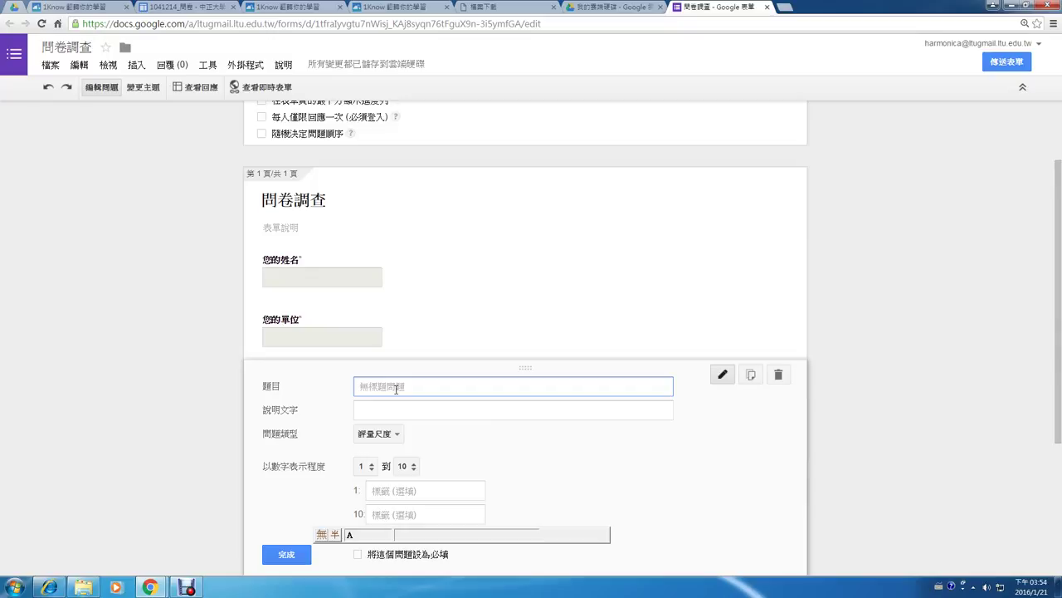
text(對於此)
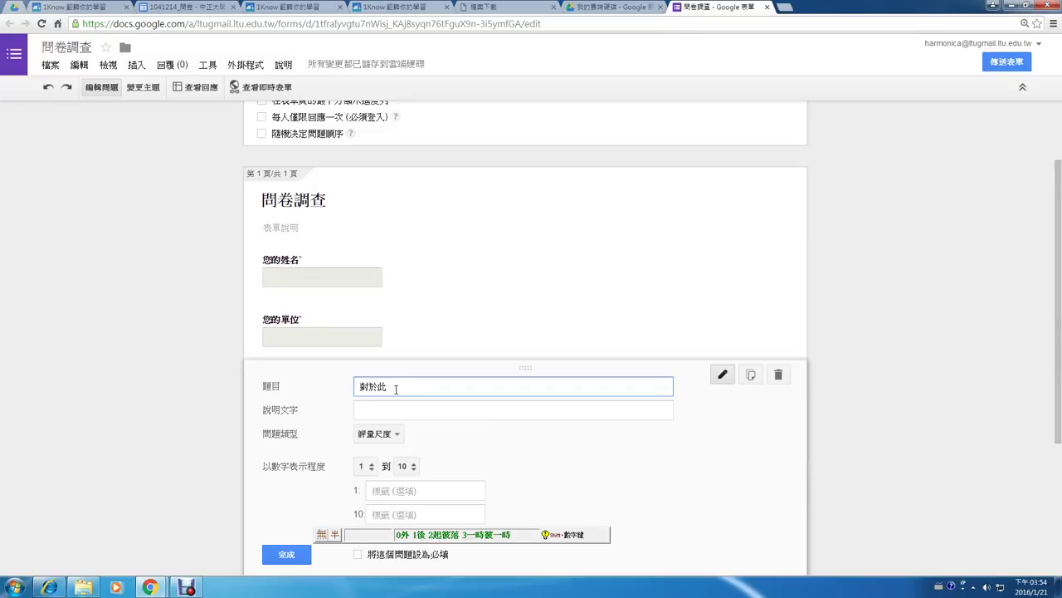
text(次研習的)
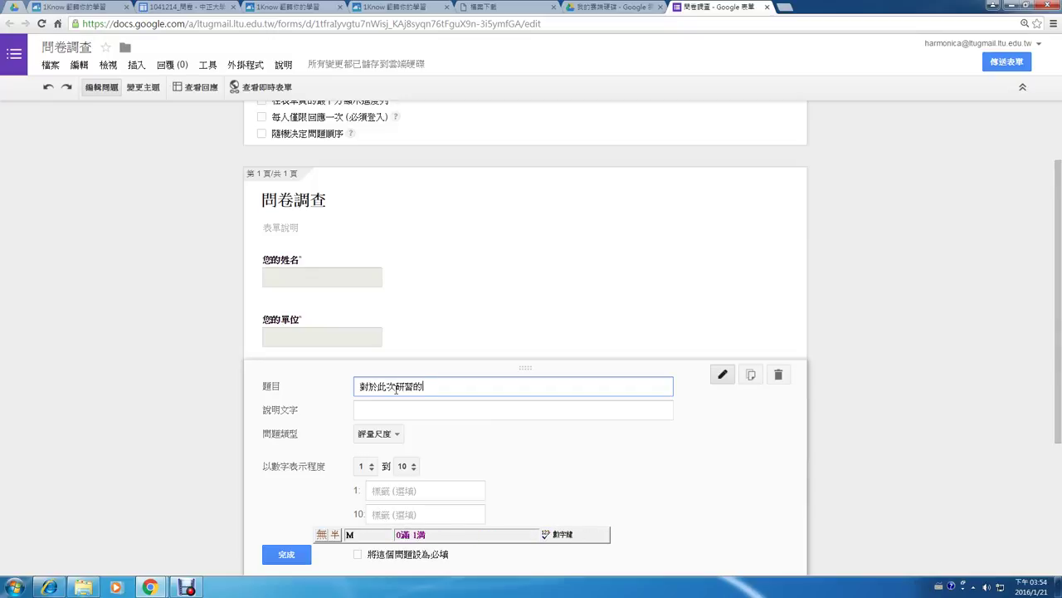
text(滿意度)
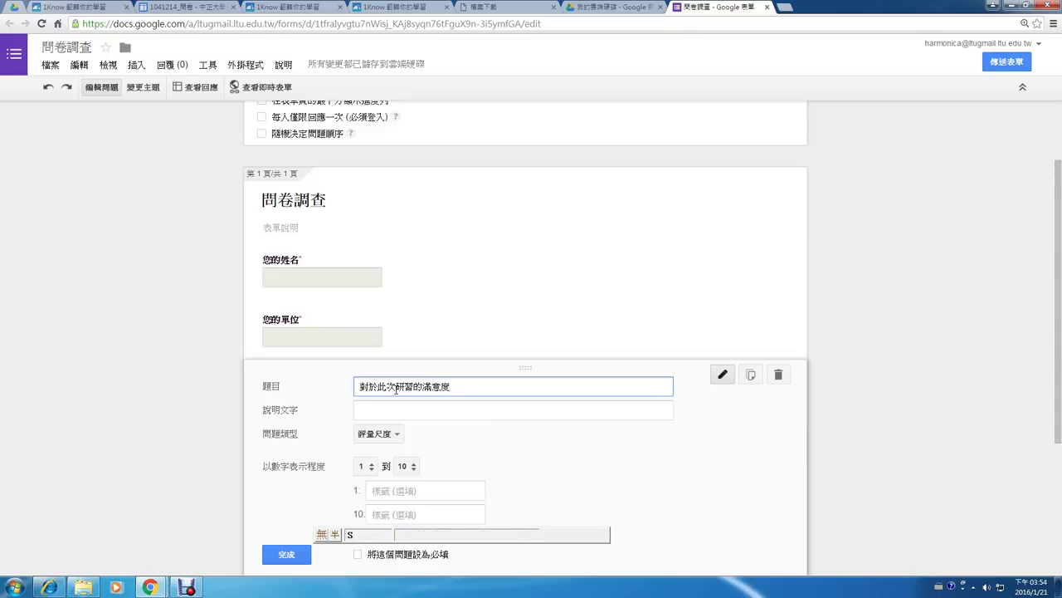
text(？)
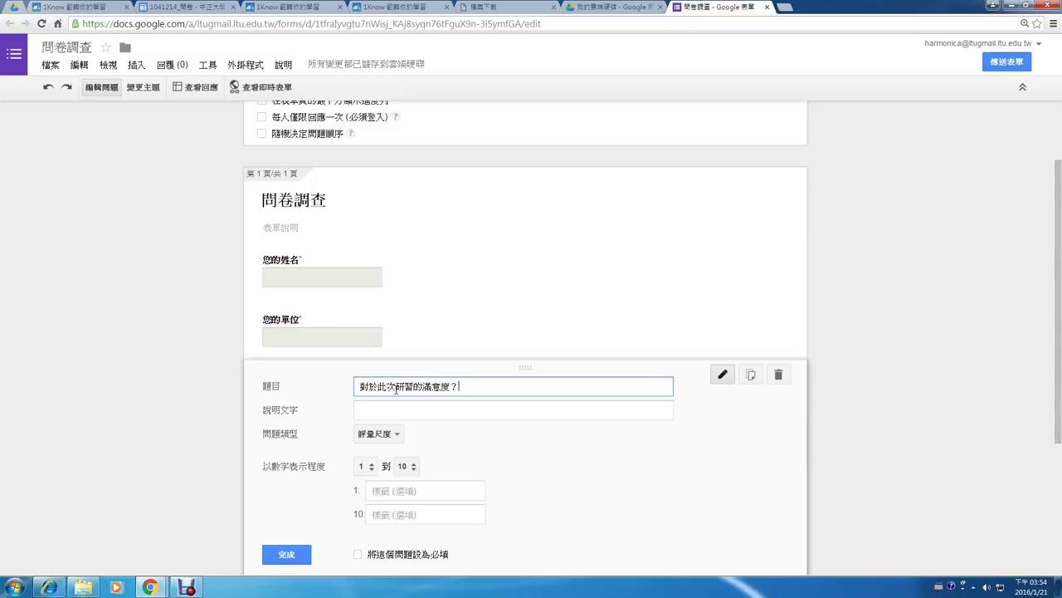
Label value 1 of the scale 很不滿意 and value 10 很滿意.
click(409, 491)
text(midk b)
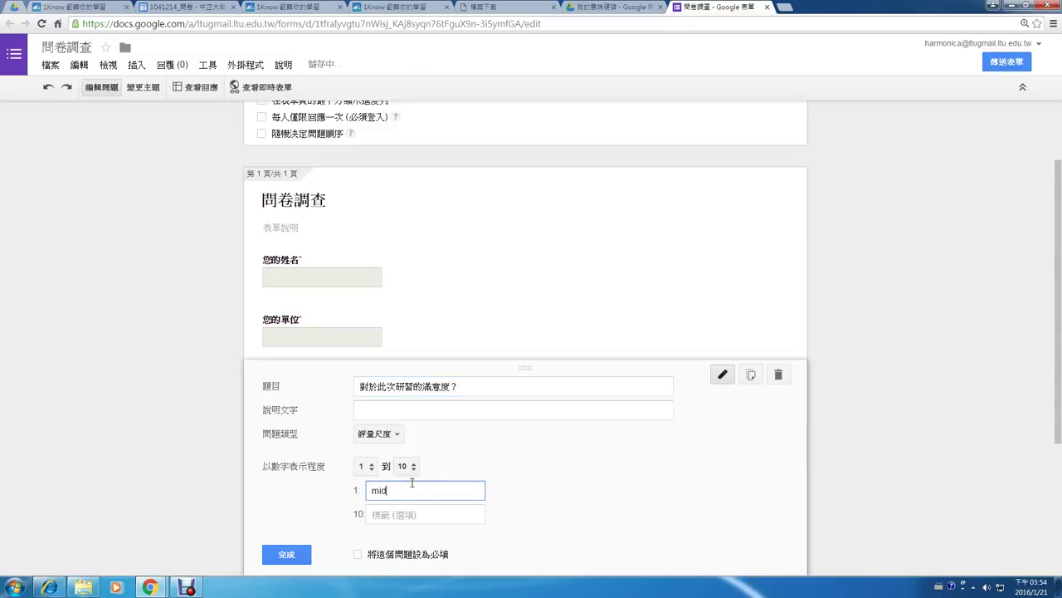
key(BackSpace)
key(BackSpace)
key(BackSpace)
key(BackSpace)
key(ctrl+space)
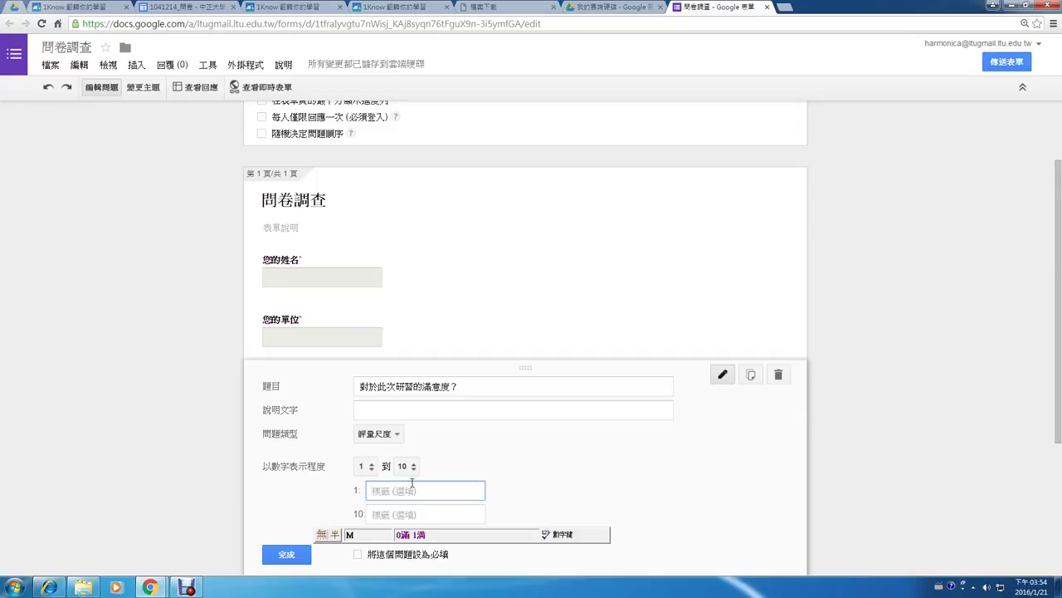
text(很不滿意)
key(Tab)
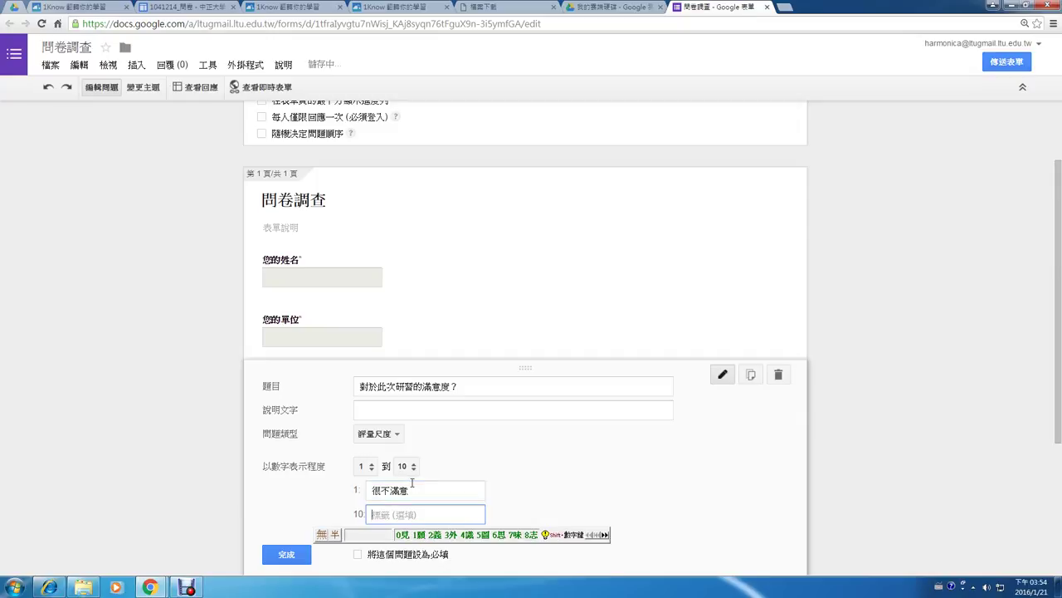
text(很)
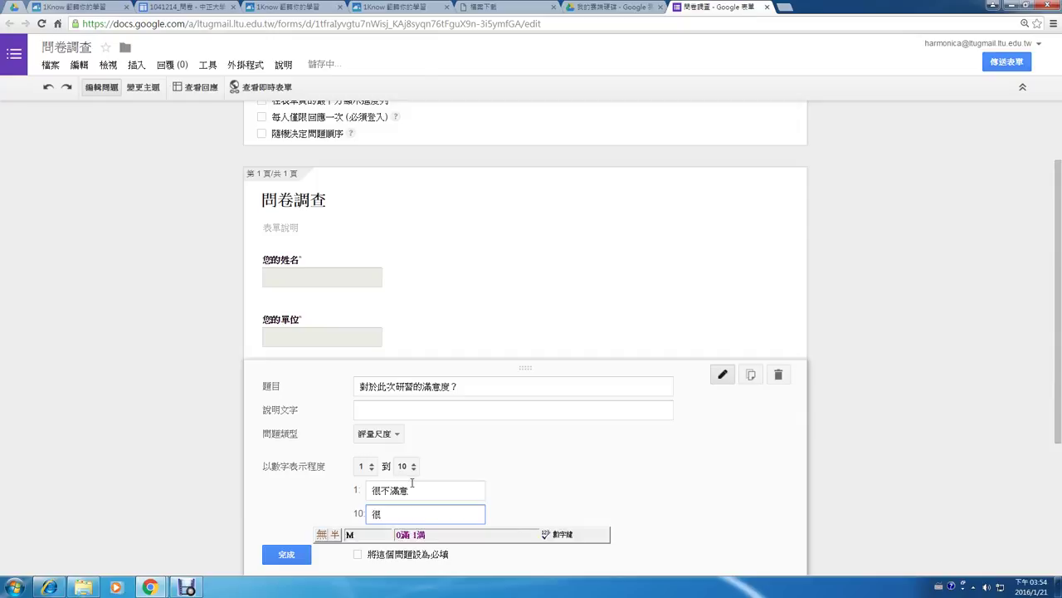
text(滿意)
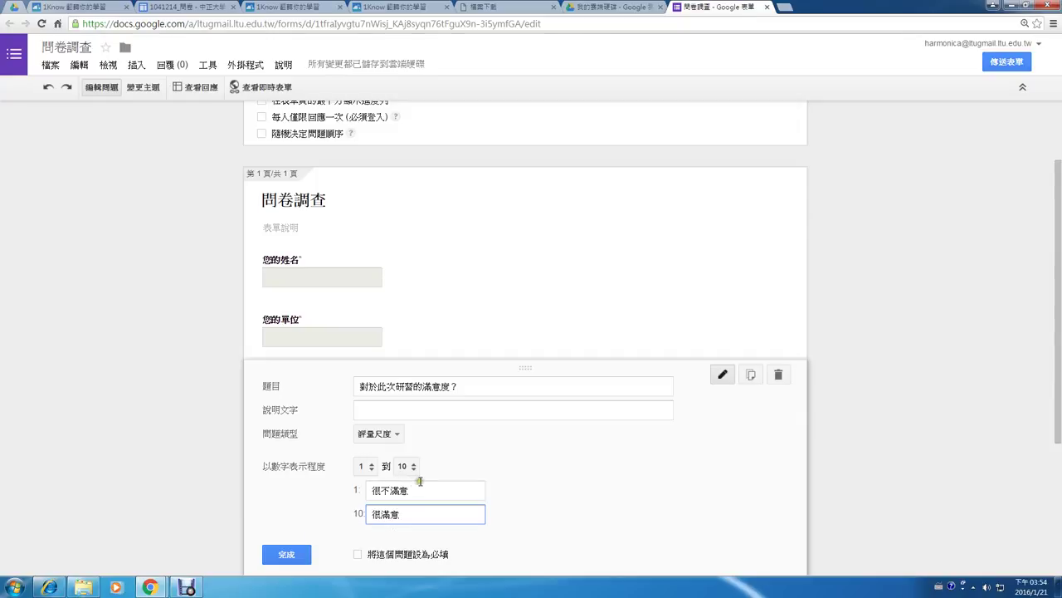
Make the satisfaction scale question required and finish editing it.
click(358, 554)
click(291, 554)
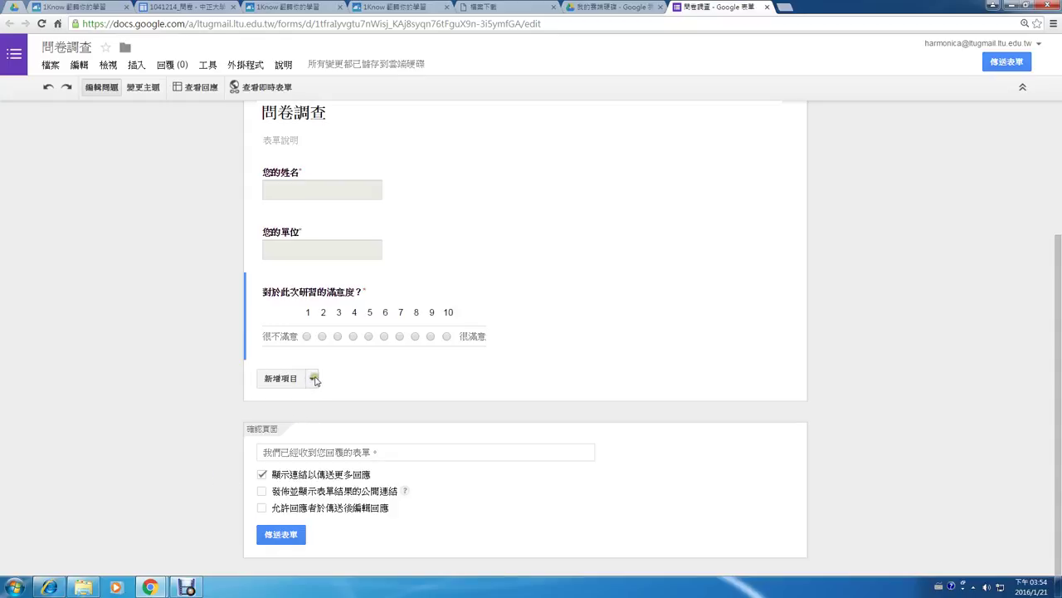
scroll(205, 353, up, 2)
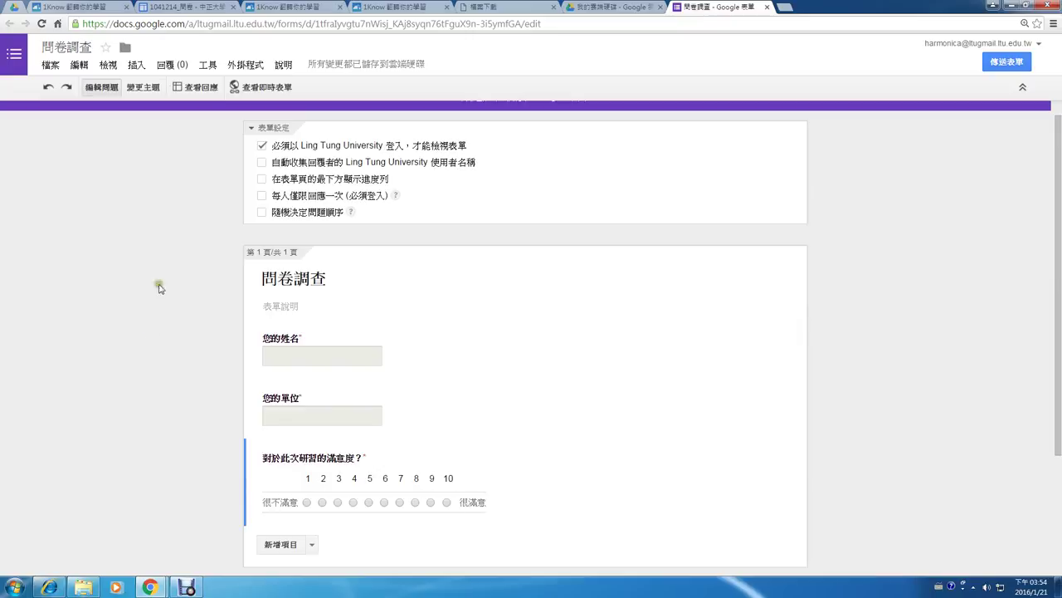
Review the introduction and satisfaction ratings at the start of the sample workshop questionnaire, and return to the new form.
click(192, 8)
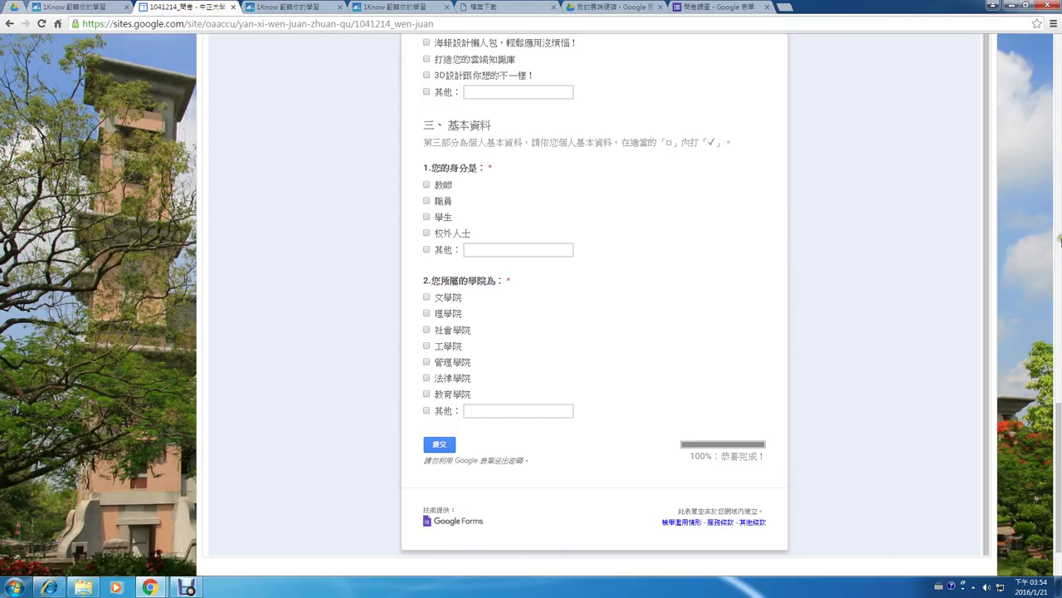
drag(1057, 419, 1057, 100)
click(904, 193)
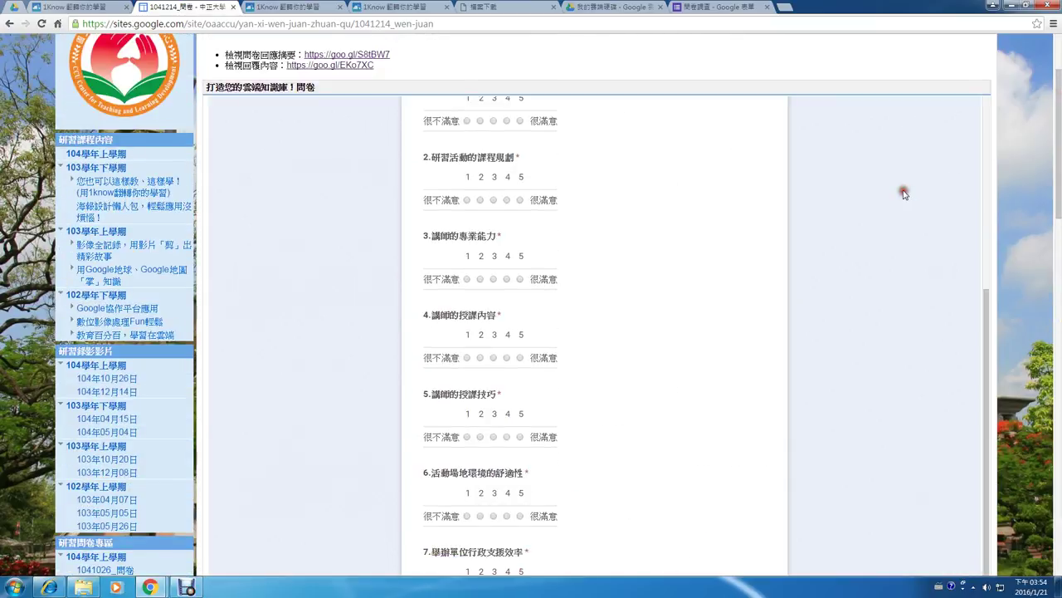
scroll(904, 194, up, 3)
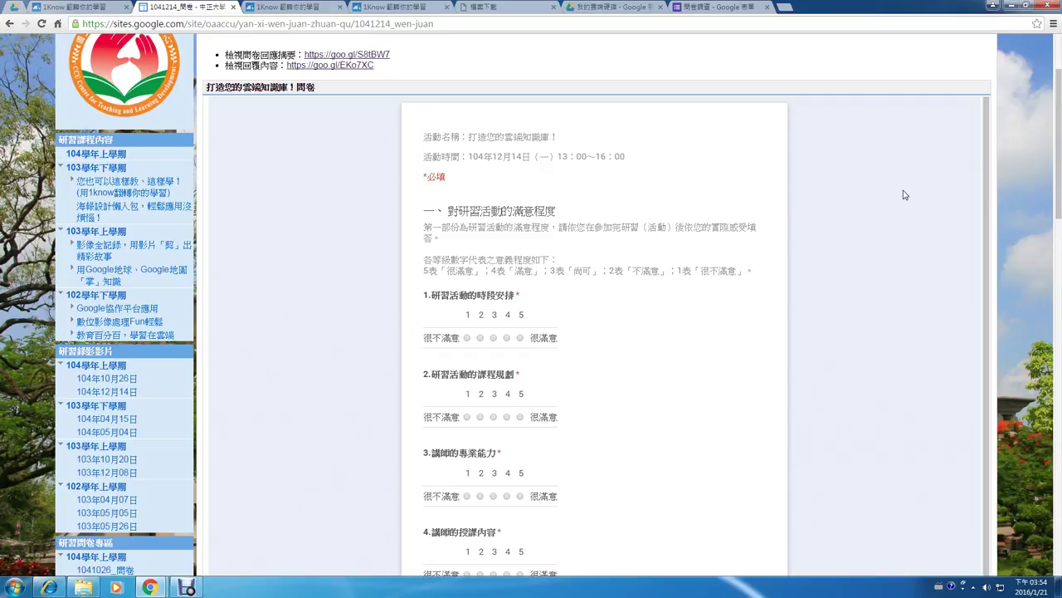
click(714, 8)
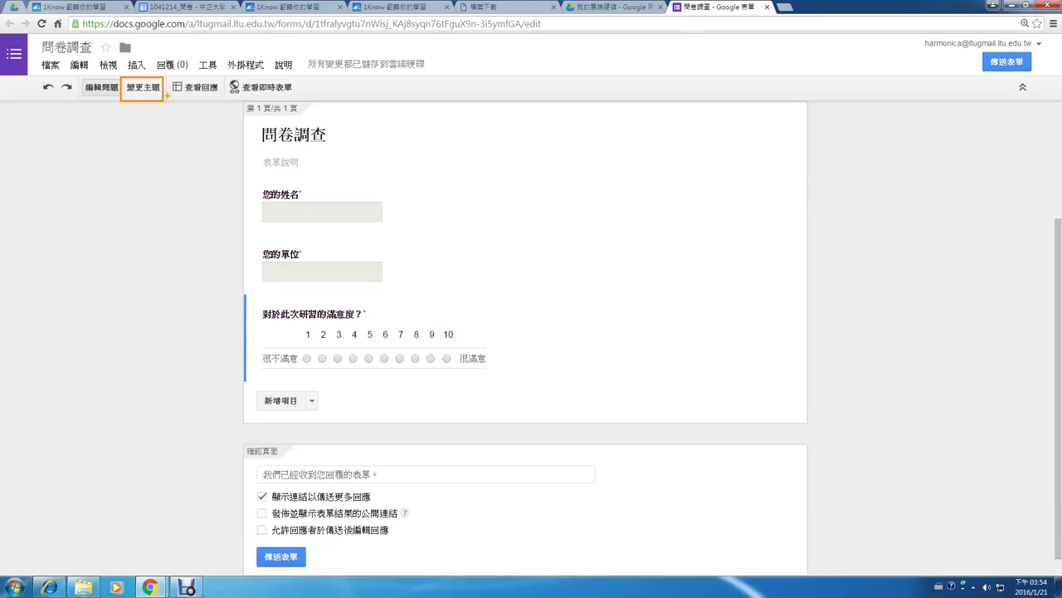
Open the live 問卷調查 form to check how its questions appear, and close it again.
mouse_move(287, 93)
mouse_down()
mouse_move(249, 104)
mouse_move(394, 319)
mouse_move(368, 137)
mouse_up()
key(Escape)
click(259, 88)
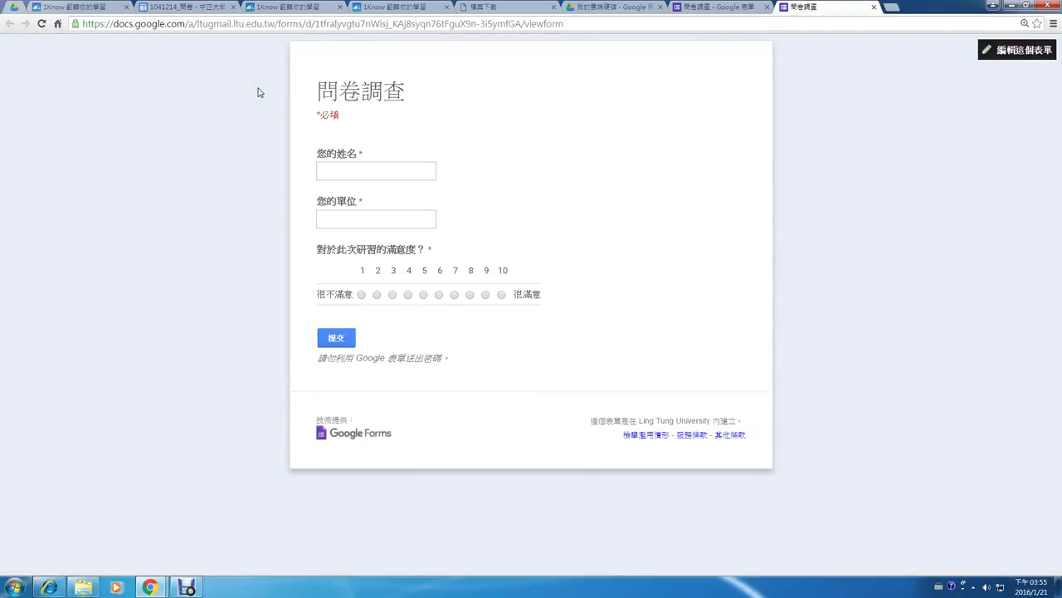
click(873, 6)
Apply the 生日貓咪 preset theme to the form.
click(158, 88)
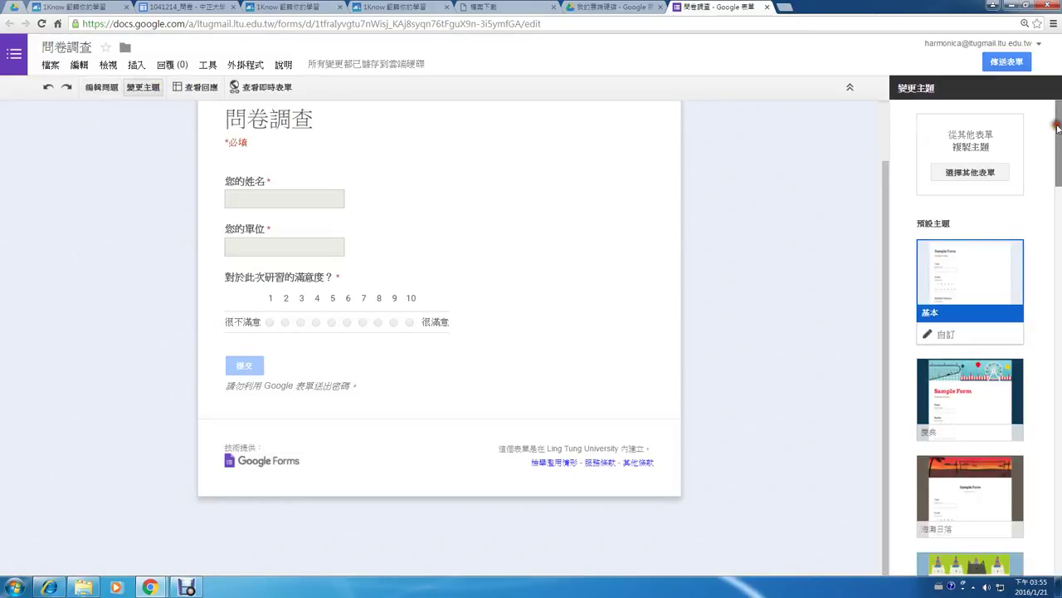
drag(1057, 128, 1055, 176)
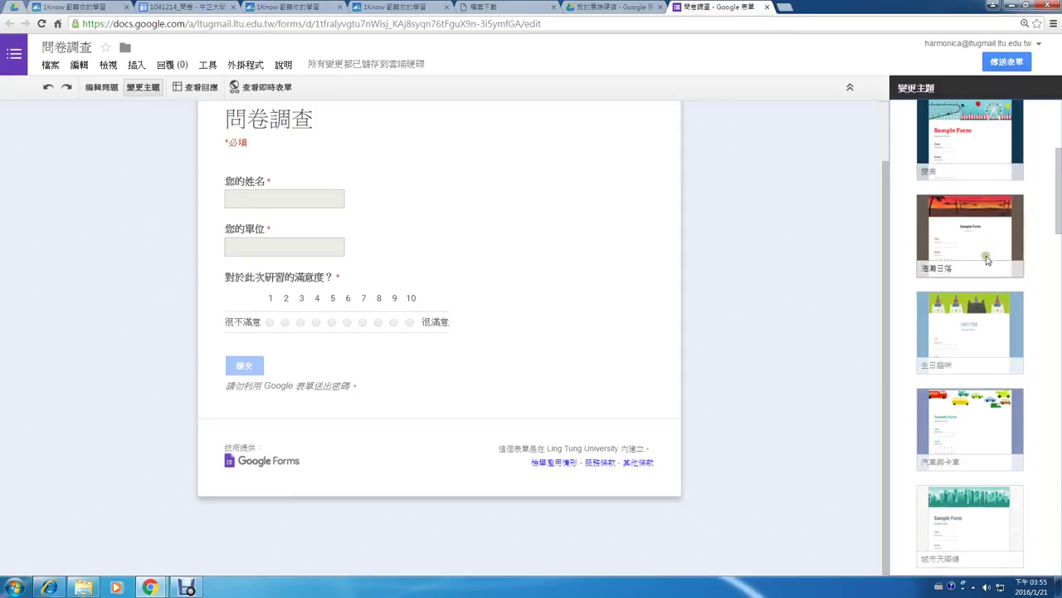
click(977, 329)
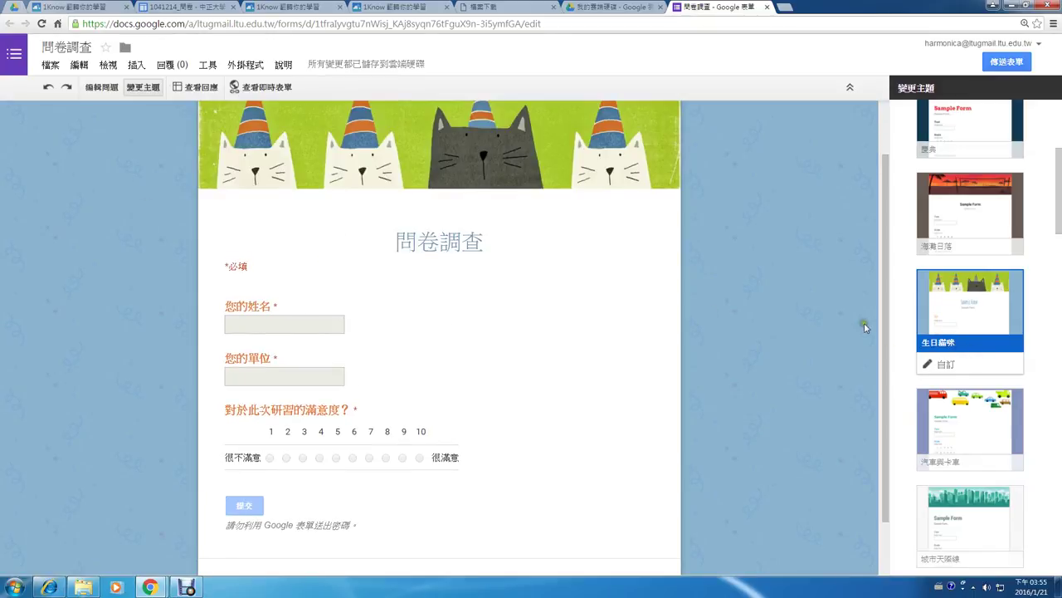
Customize the theme's 標題 text with the 微軟正黑體 font and the 適中 size.
click(944, 363)
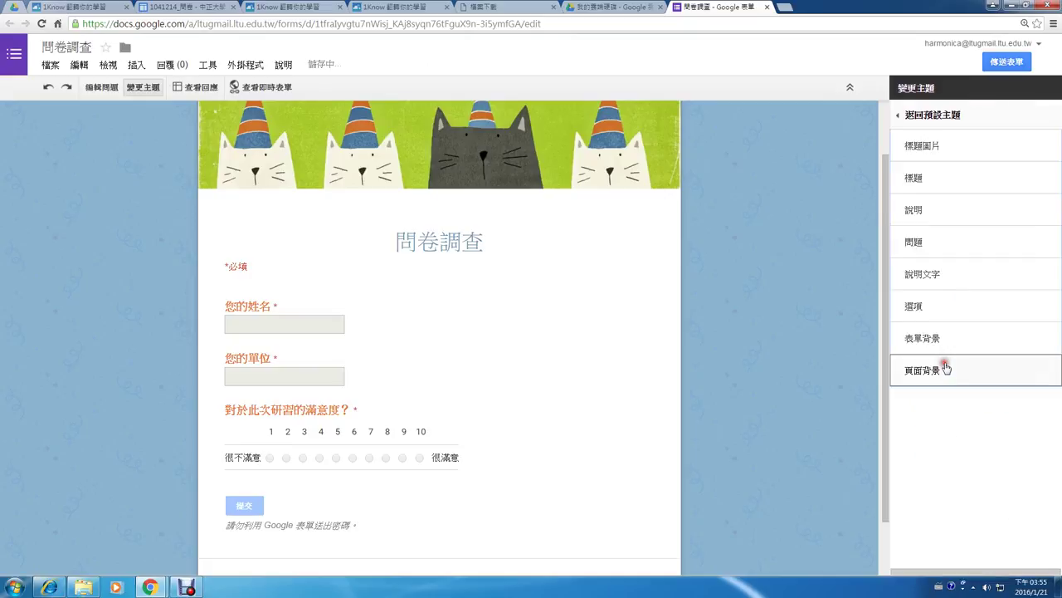
click(952, 148)
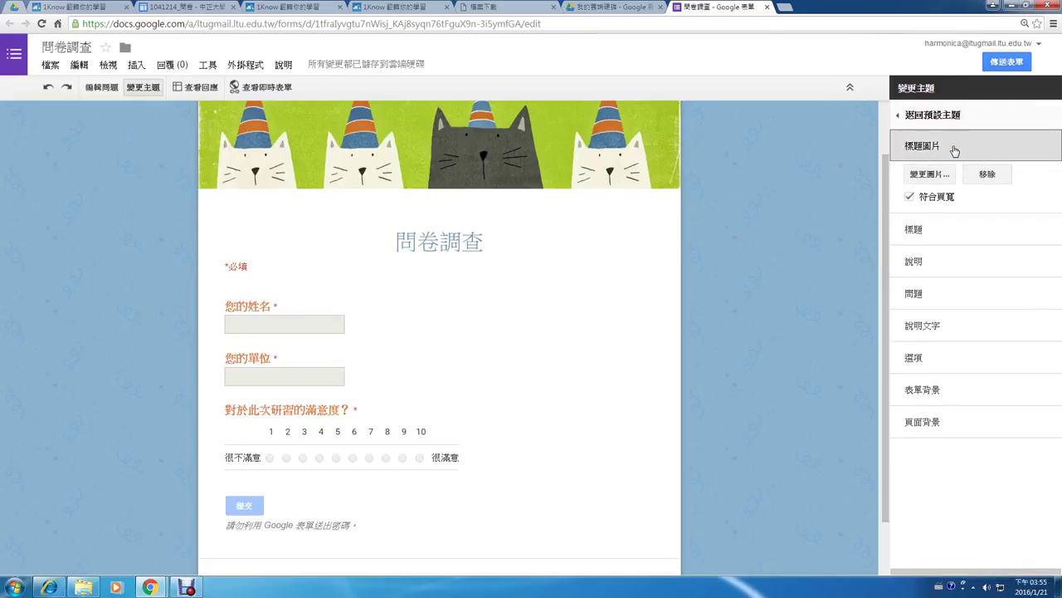
click(911, 230)
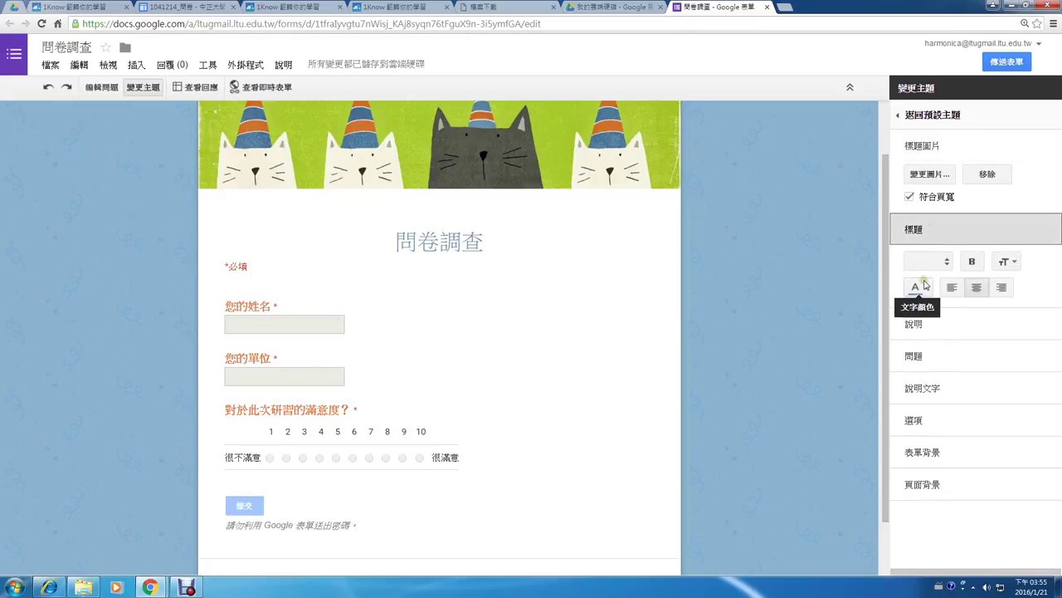
click(945, 263)
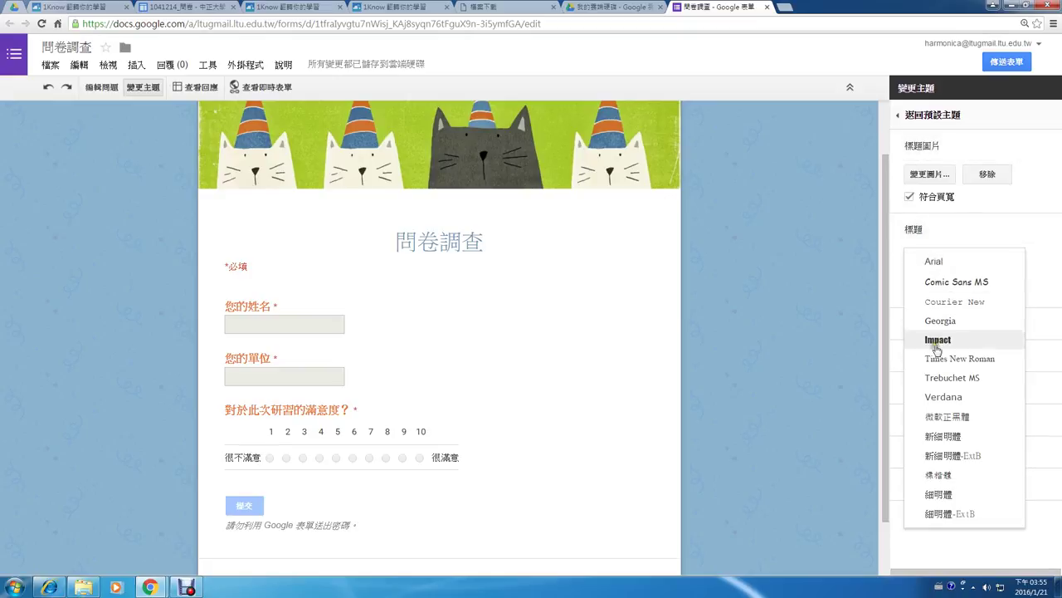
click(945, 416)
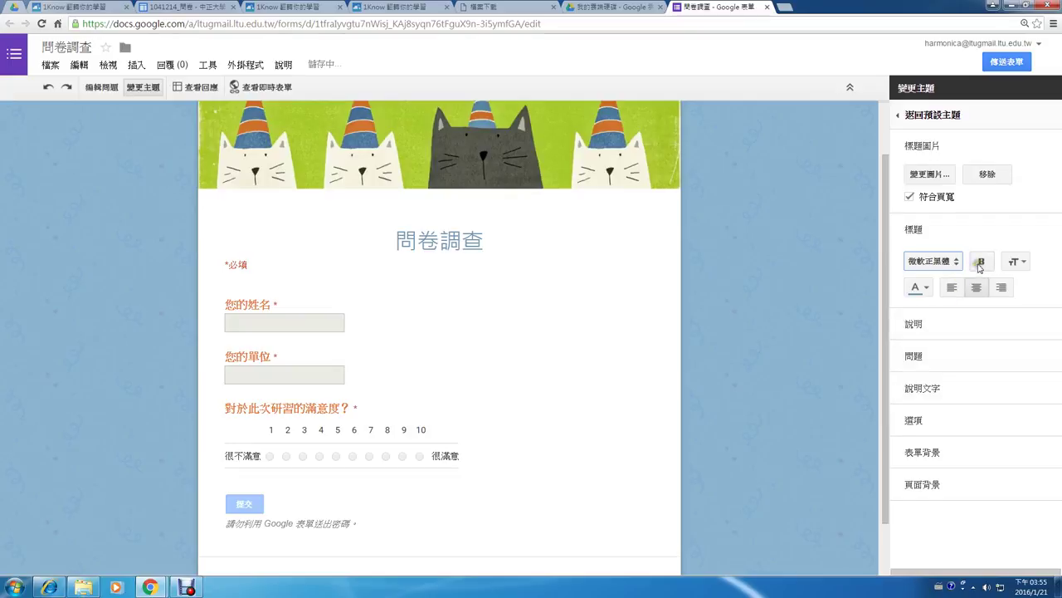
click(1023, 263)
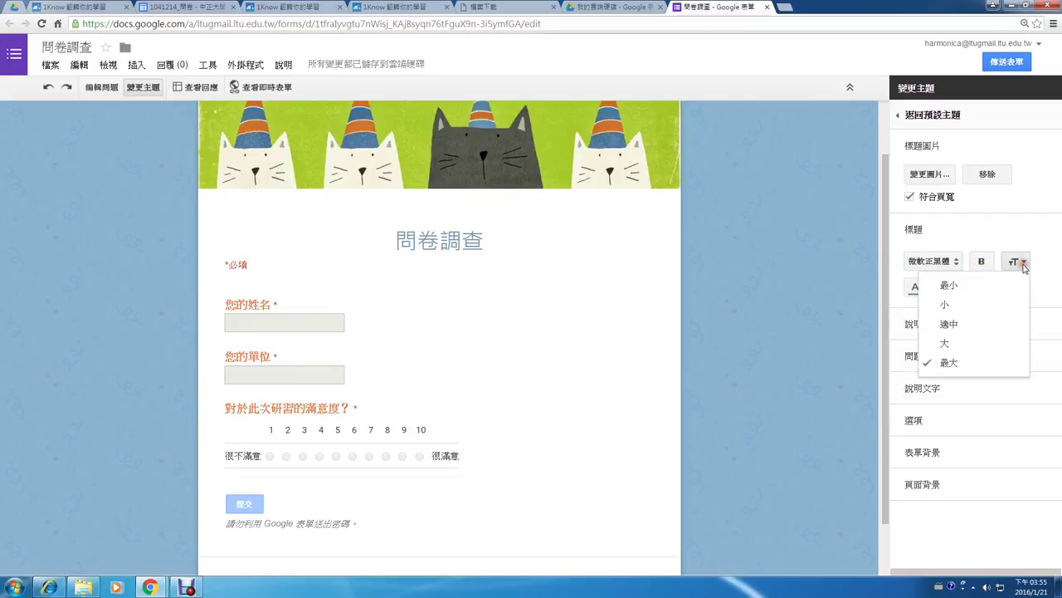
click(974, 325)
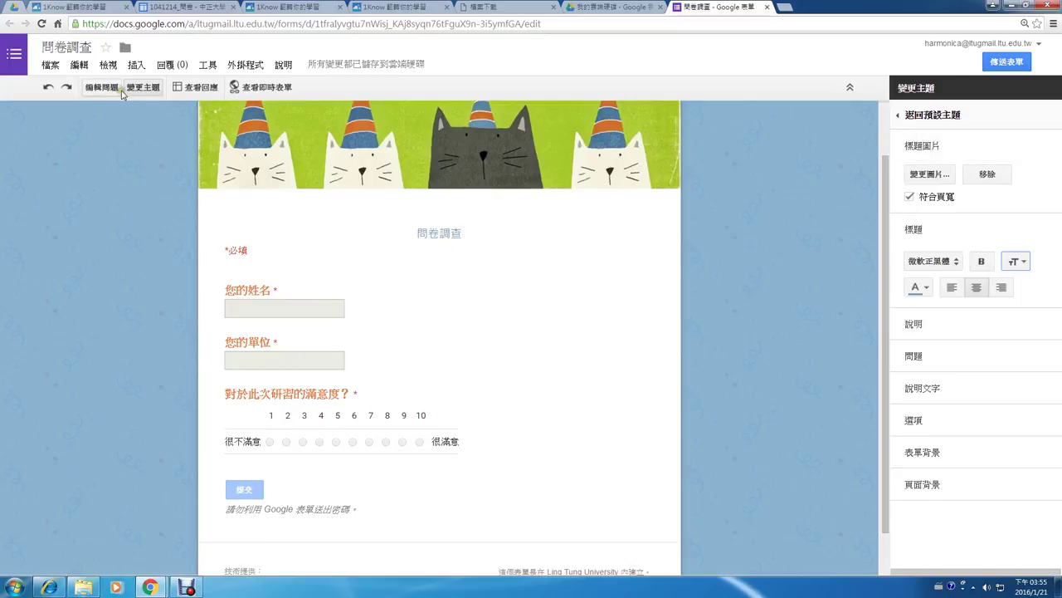
View the live form with its new theme, and return to editing the form's questions.
click(258, 92)
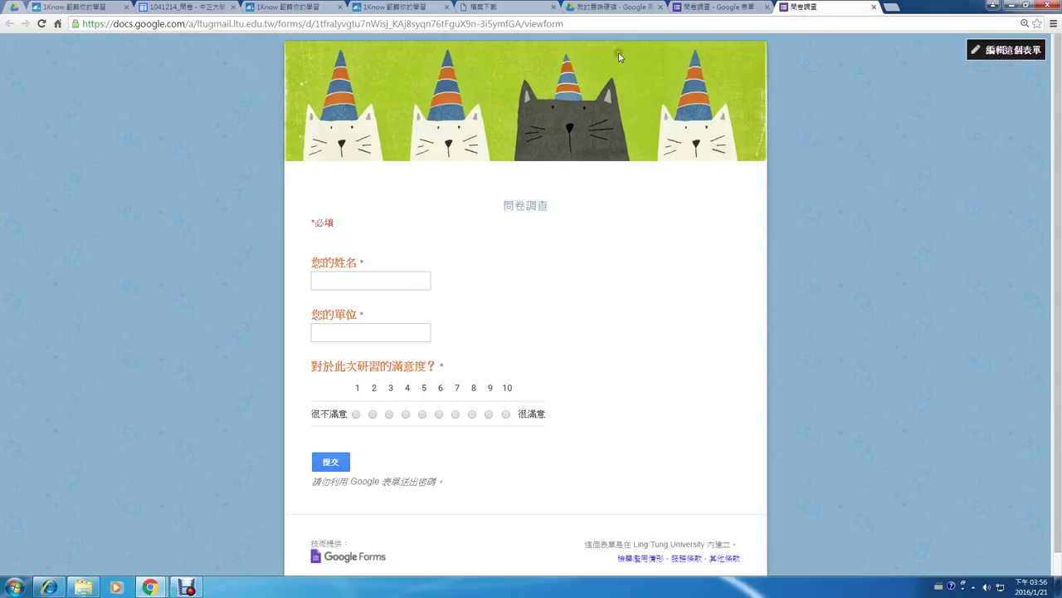
click(695, 9)
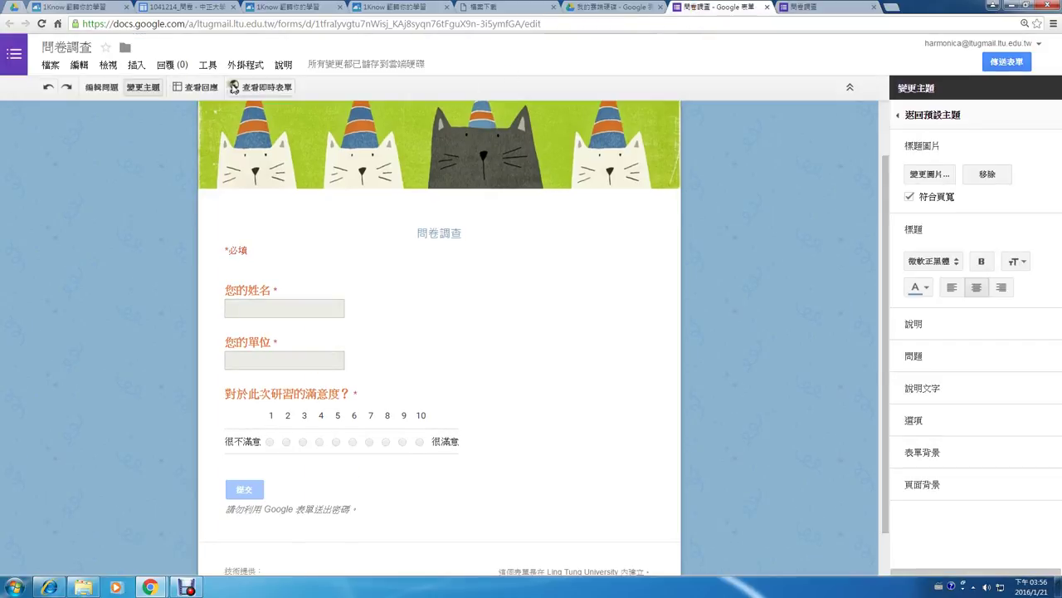
click(103, 88)
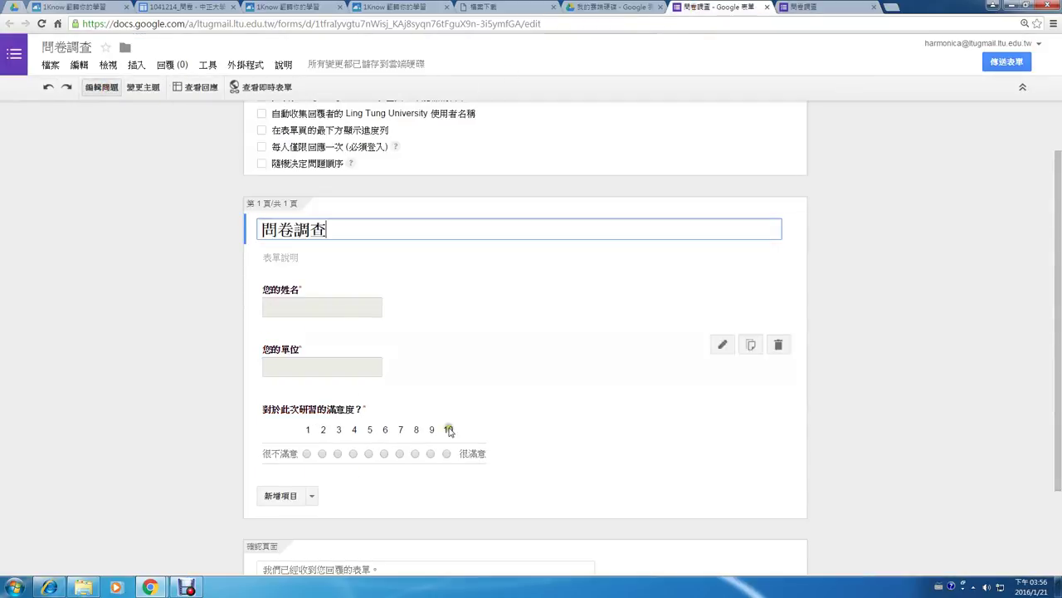
Start adding a 圖片 item to the form and search Google Drive for png images.
click(312, 498)
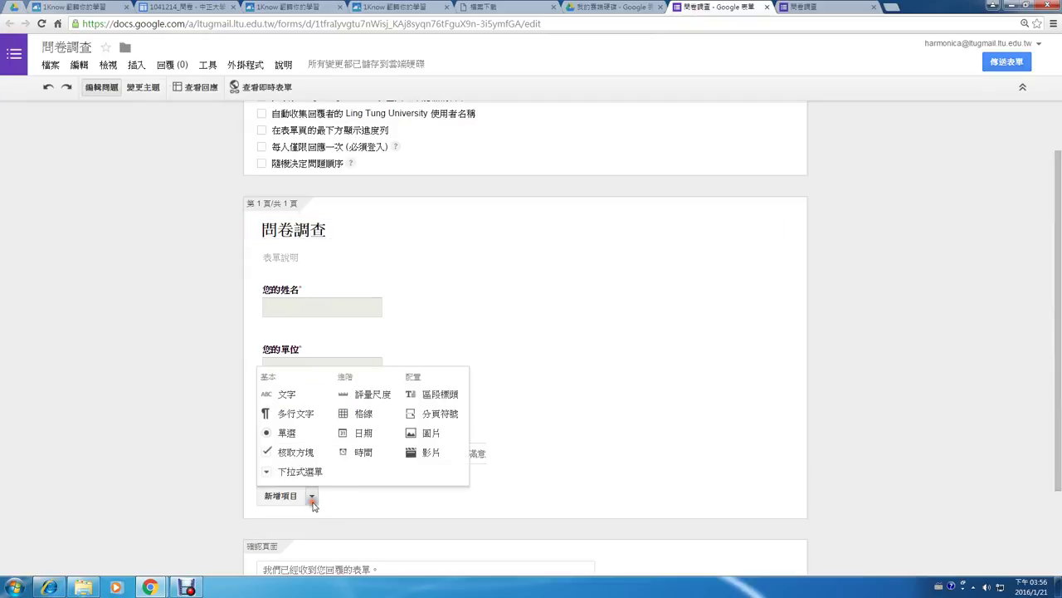
click(443, 443)
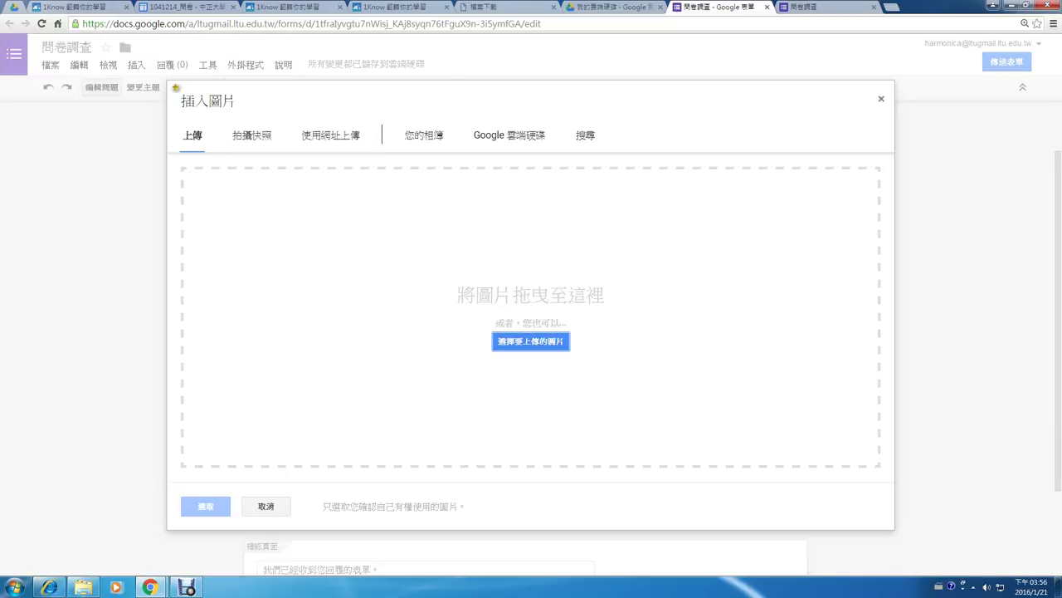
mouse_move(174, 86)
mouse_down()
mouse_move(363, 206)
mouse_move(655, 219)
mouse_up()
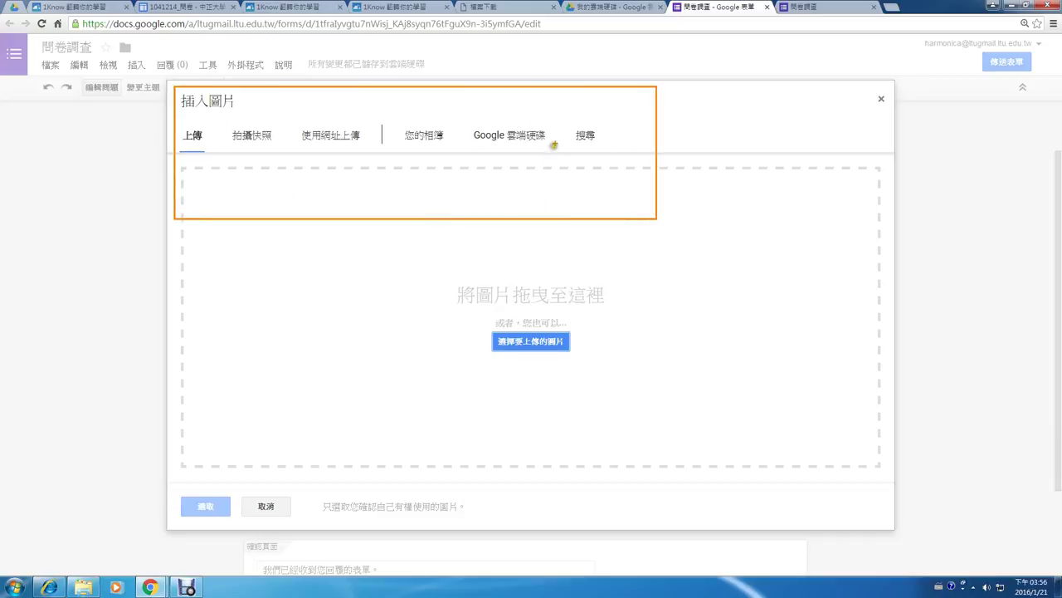
mouse_move(557, 142)
mouse_down()
mouse_move(469, 145)
mouse_move(540, 114)
mouse_move(556, 142)
mouse_up()
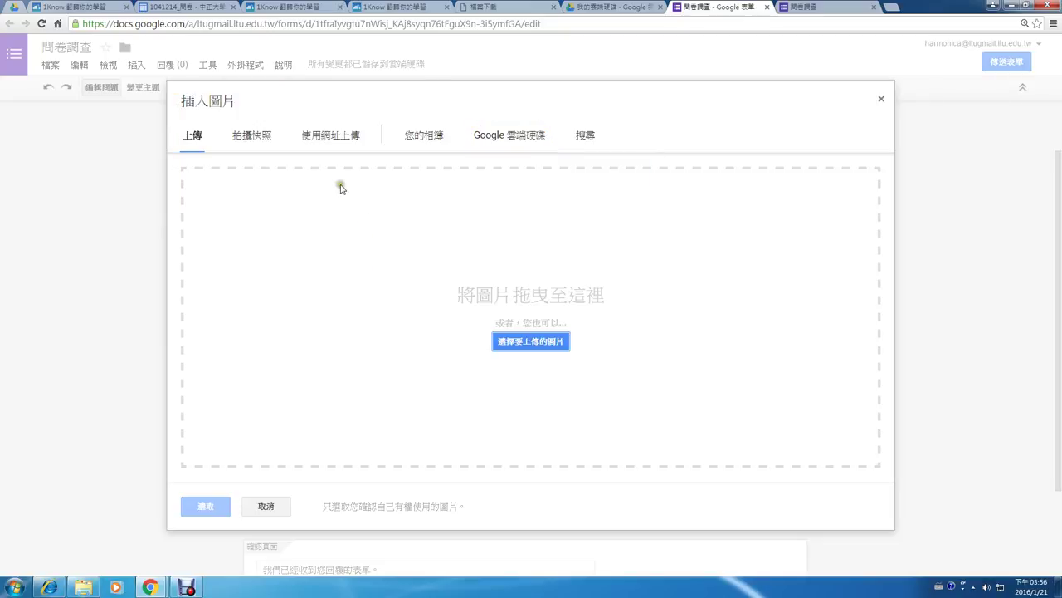
click(532, 135)
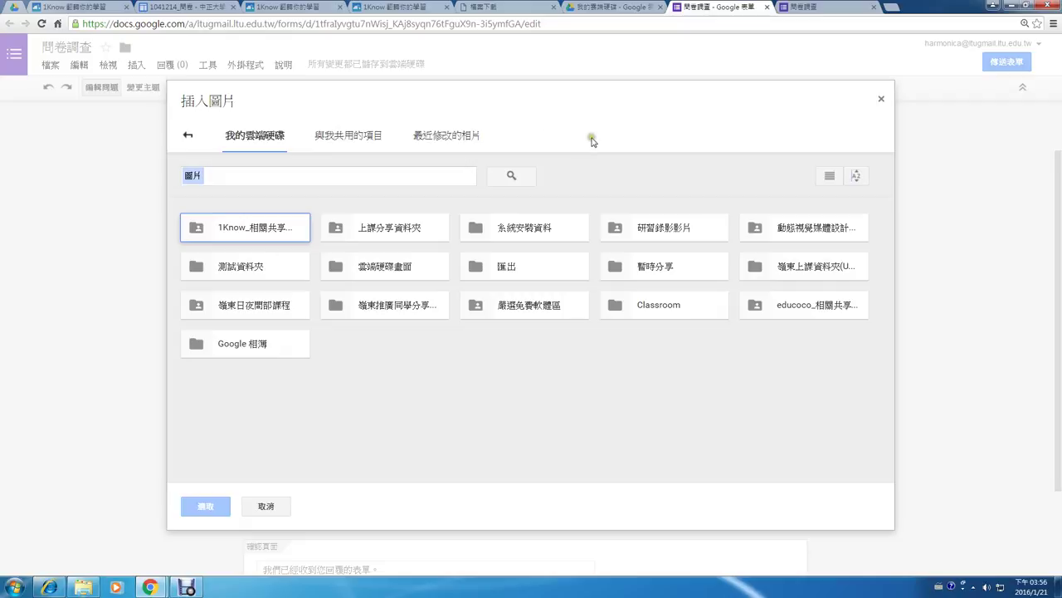
click(421, 172)
text(png)
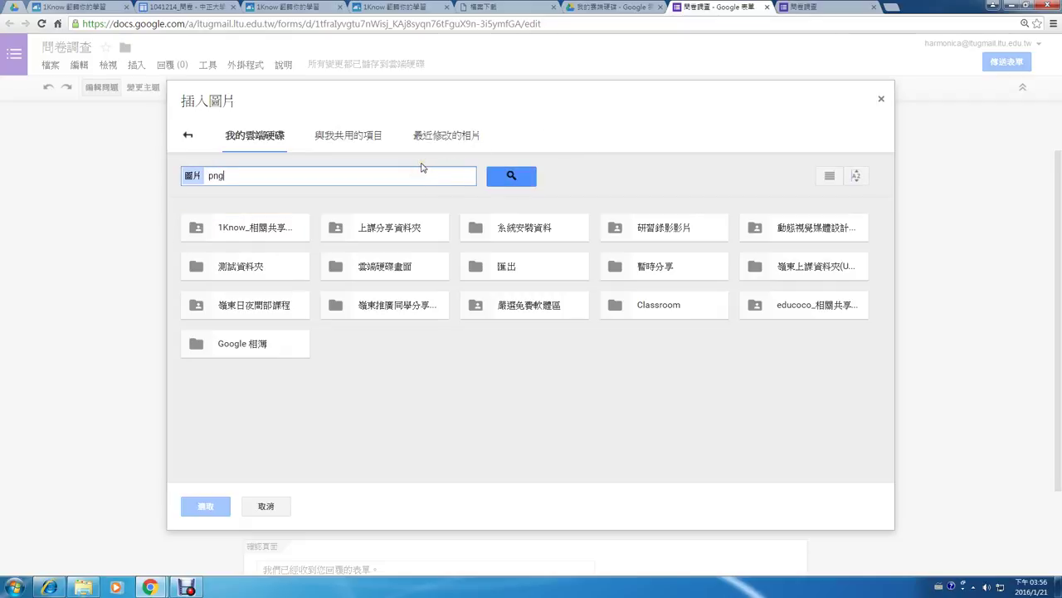
key(Return)
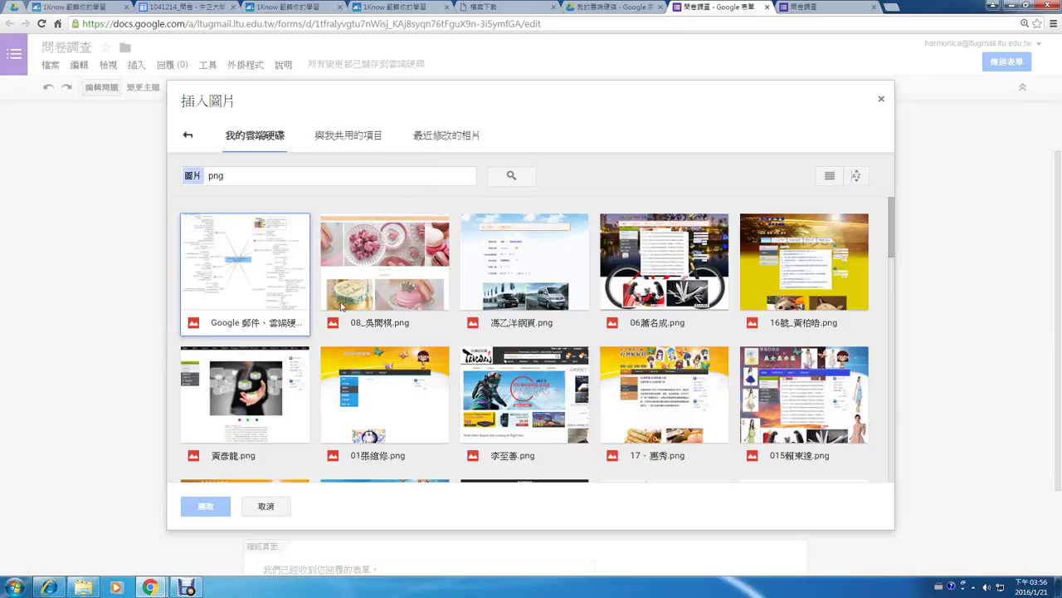
Insert the Google 郵件、雲端硬碟 mind-map image below the satisfaction question, leaving its title blank, and finish the item.
click(380, 258)
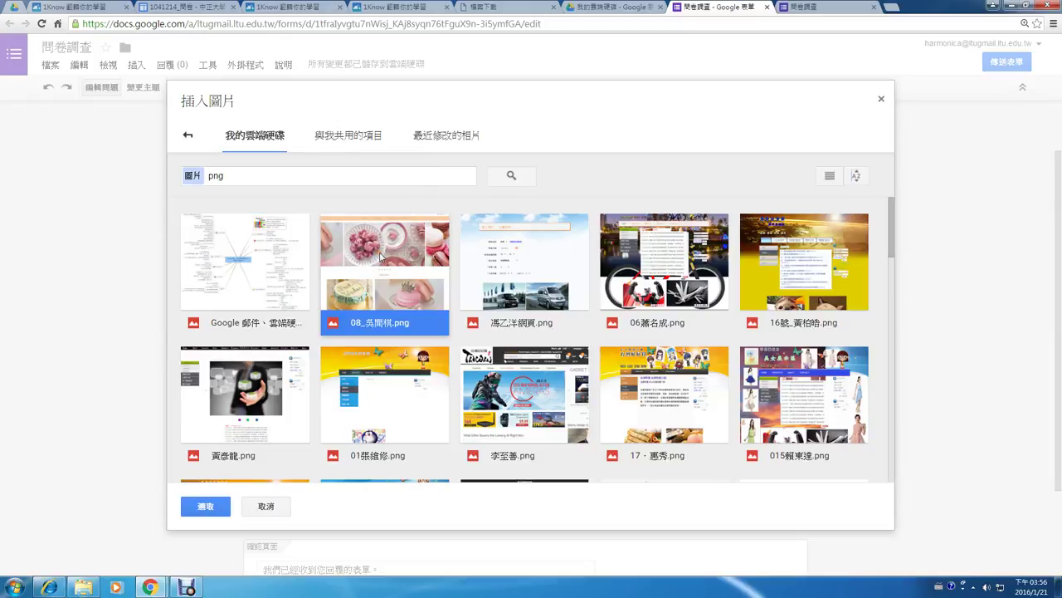
click(282, 255)
click(212, 509)
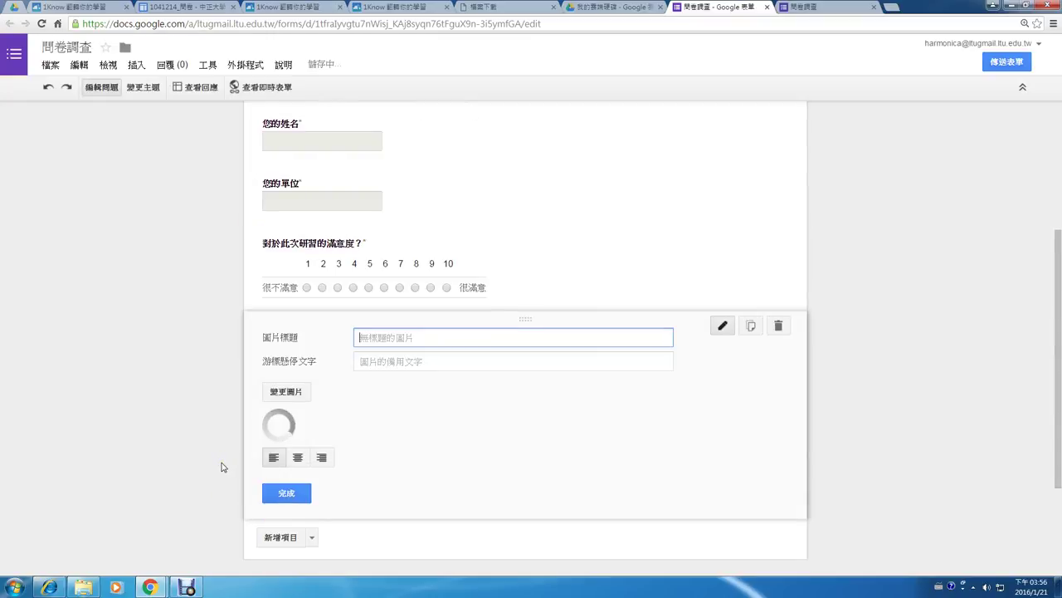
scroll(220, 465, down, 2)
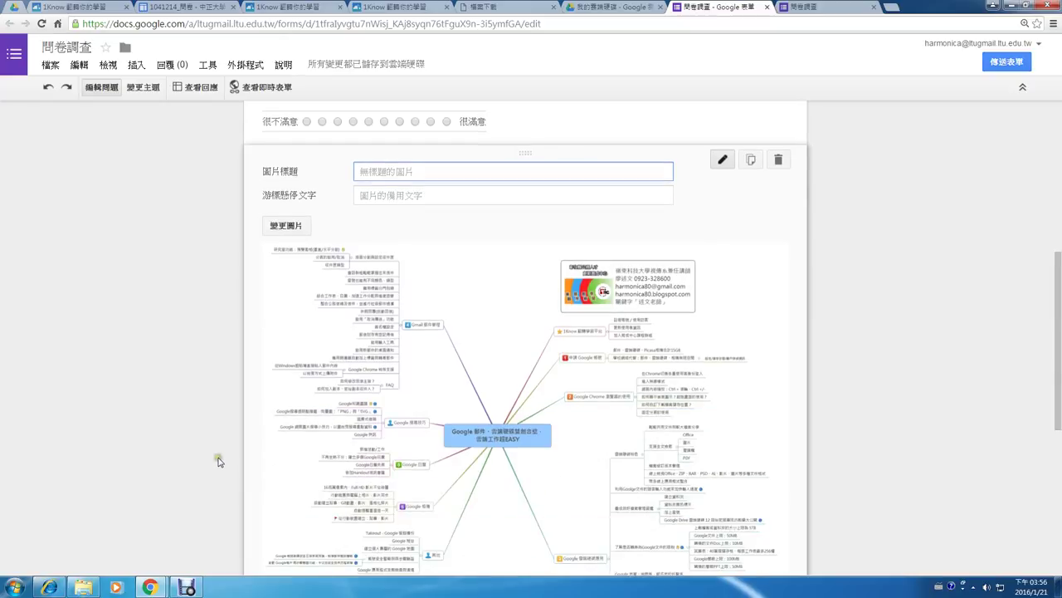
scroll(488, 355, down, 3)
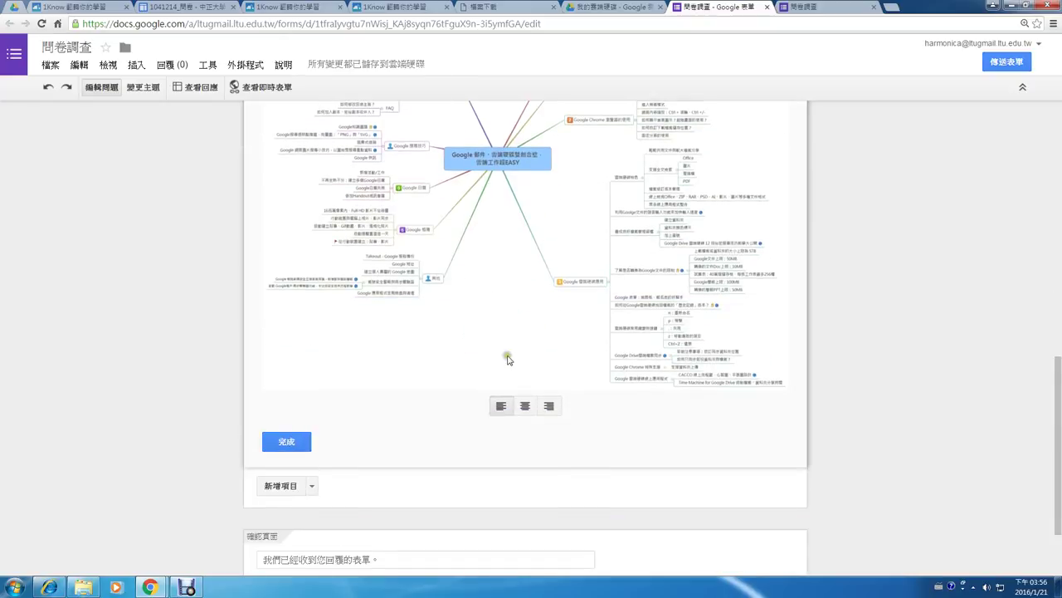
click(305, 440)
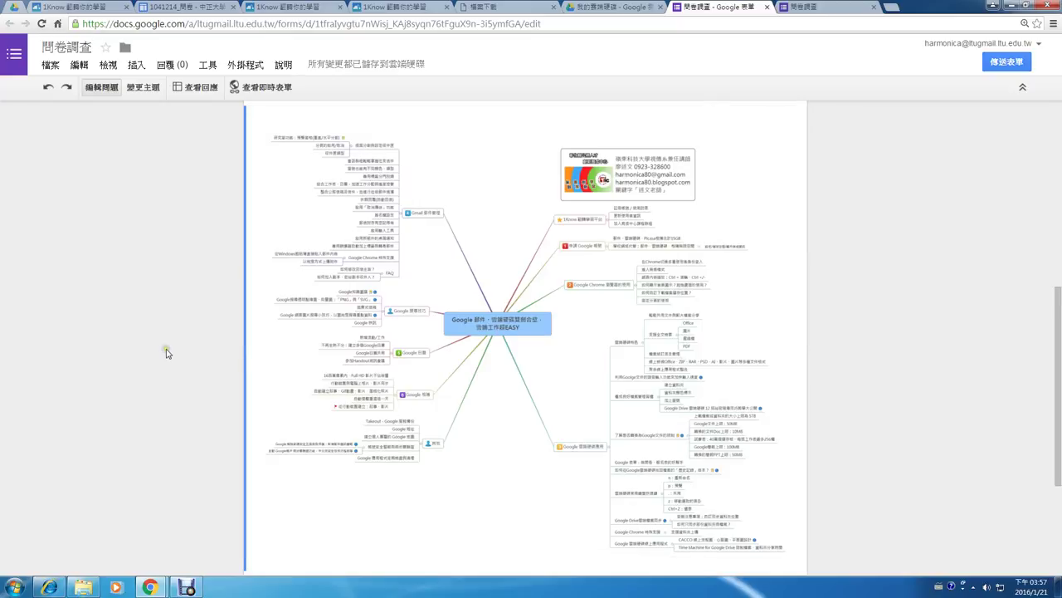
View the live form with the inserted image, and close both live form pages.
scroll(166, 349, down, 3)
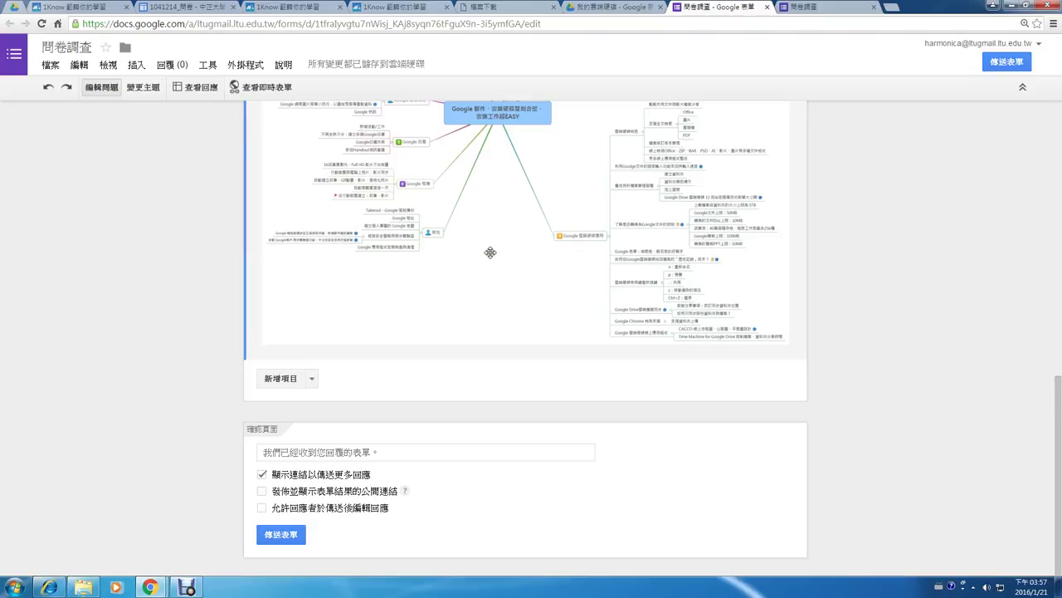
click(271, 88)
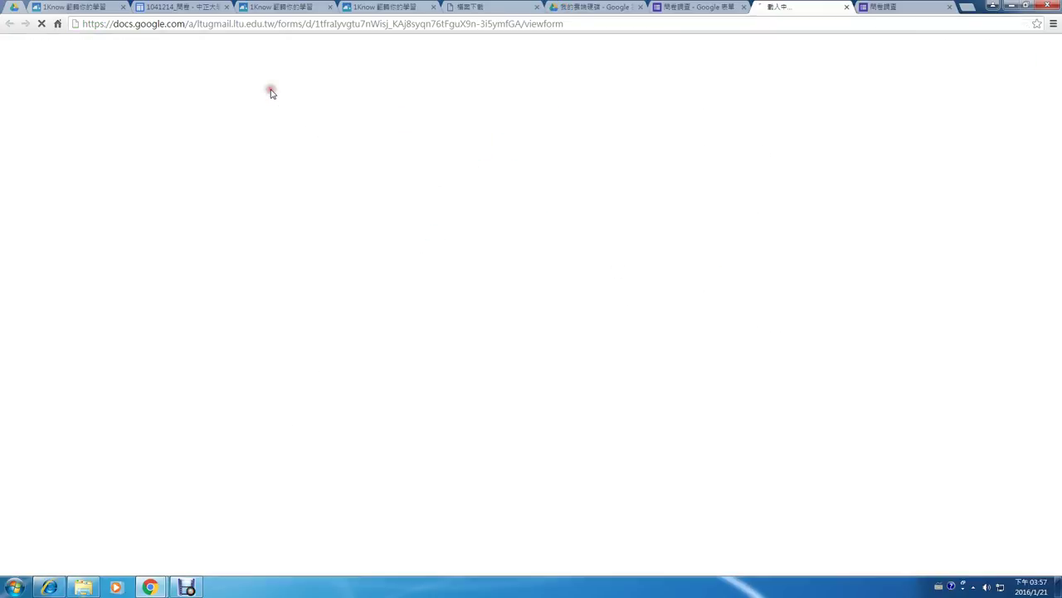
click(585, 24)
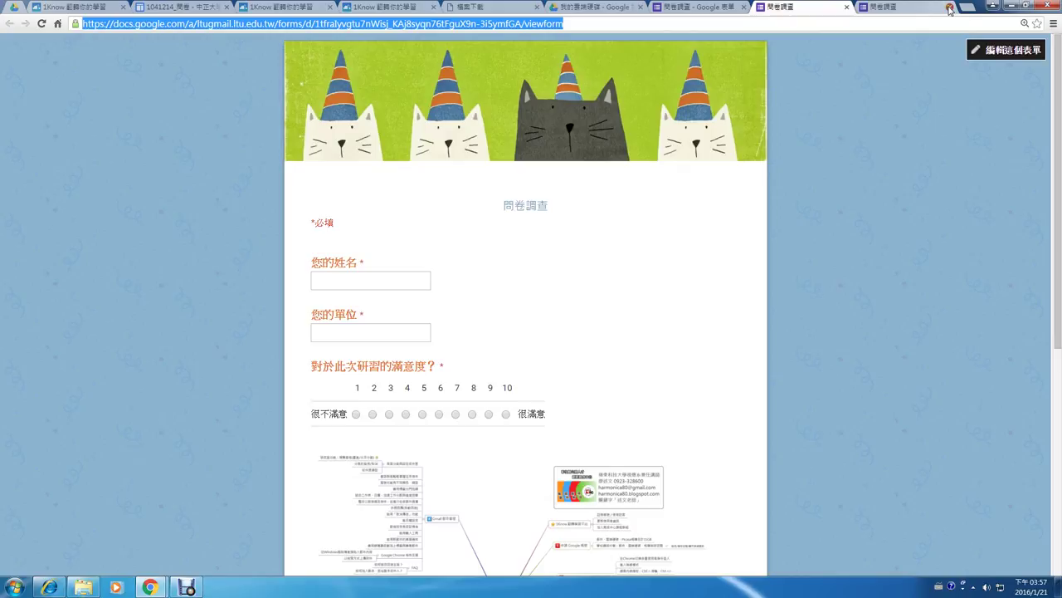
click(949, 9)
click(847, 6)
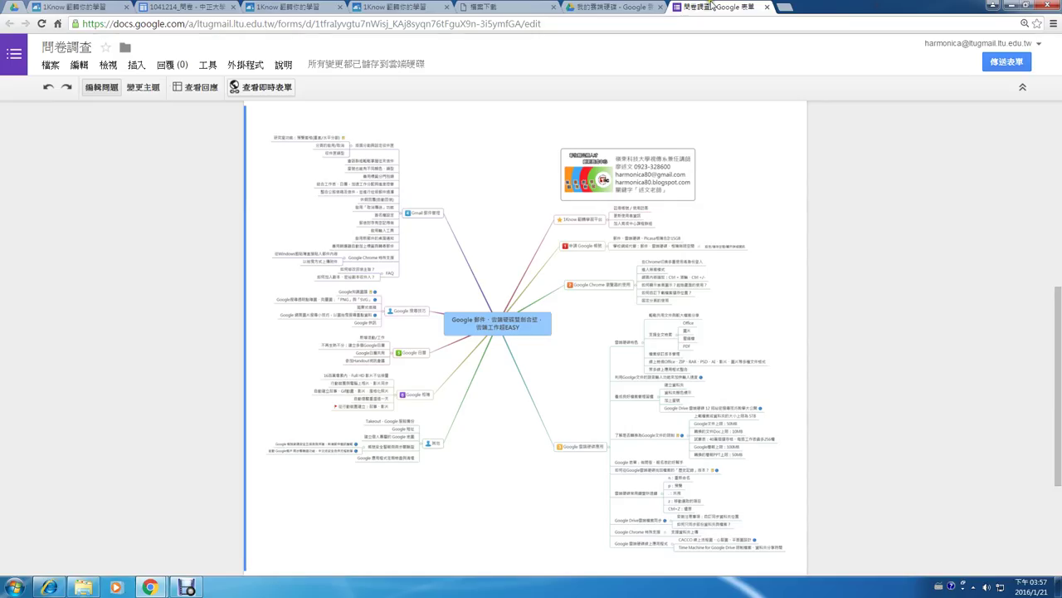
Open the form's linked response spreadsheet and examine its column headings.
click(185, 70)
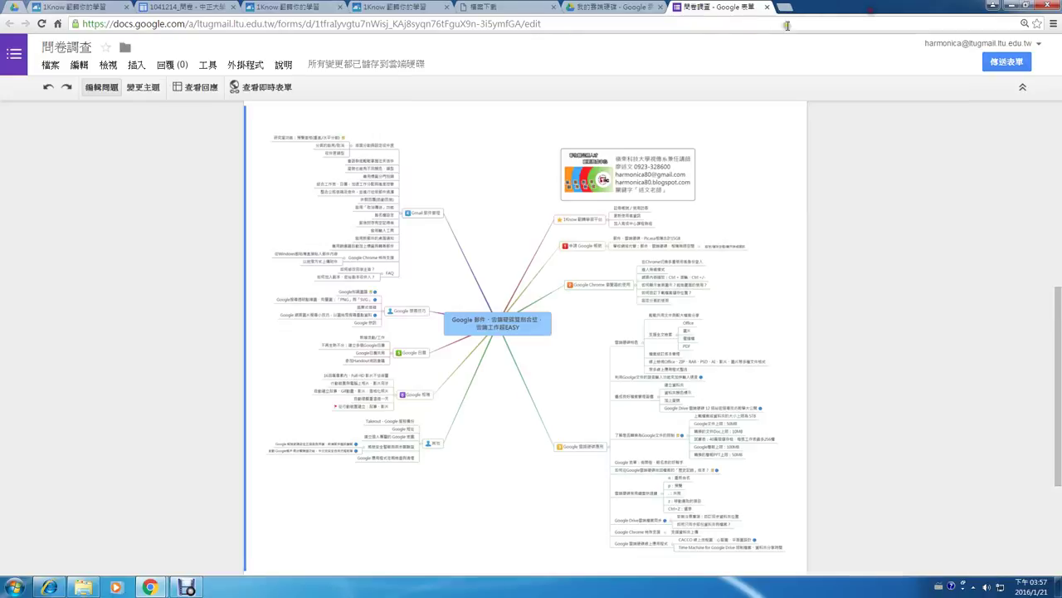
click(873, 6)
click(173, 67)
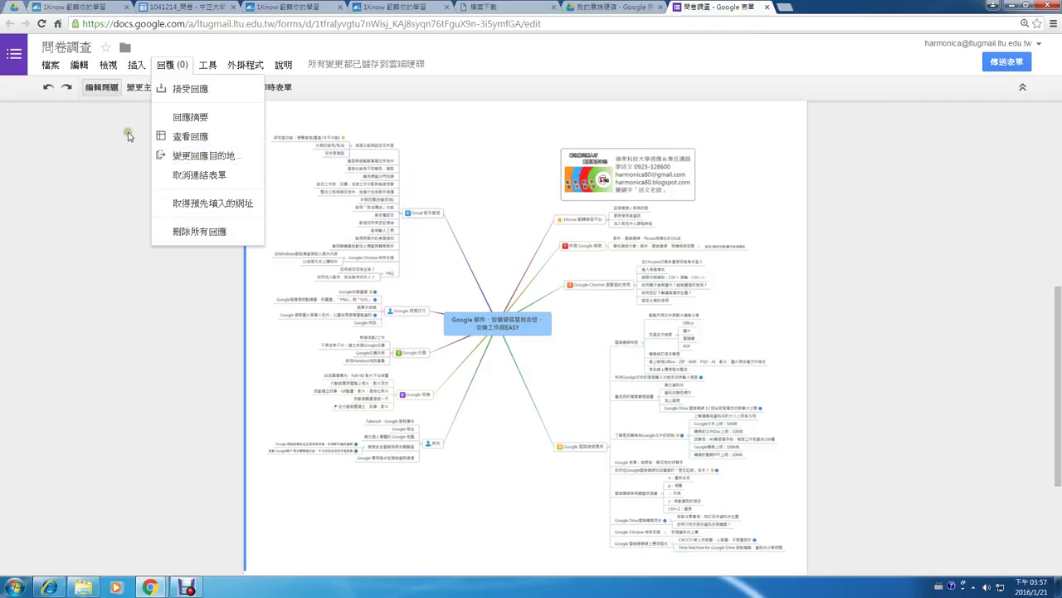
click(192, 140)
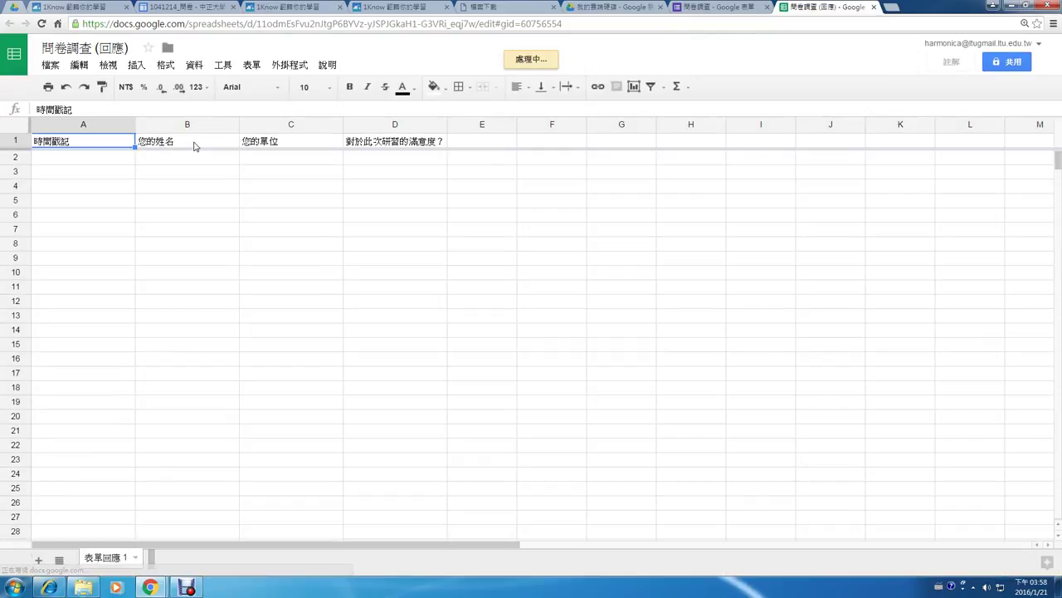
mouse_move(15, 108)
mouse_down()
mouse_move(25, 124)
mouse_move(261, 190)
mouse_move(538, 171)
mouse_move(231, 91)
mouse_move(88, 118)
mouse_up()
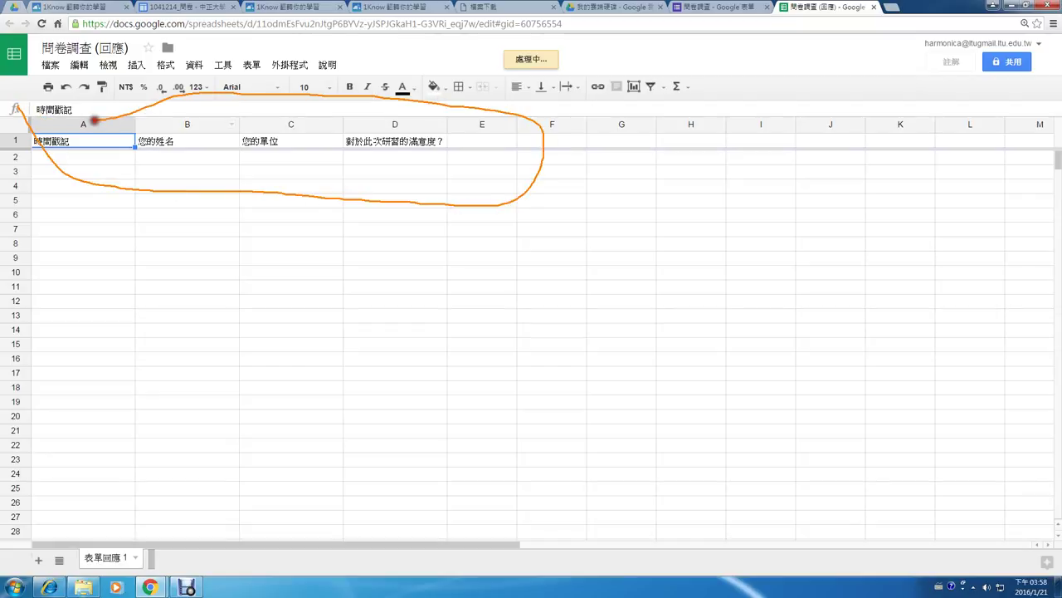
key(Escape)
Check the response spreadsheet's download formats, including Microsoft Excel (.xlsx), and close the spreadsheet without downloading.
click(52, 66)
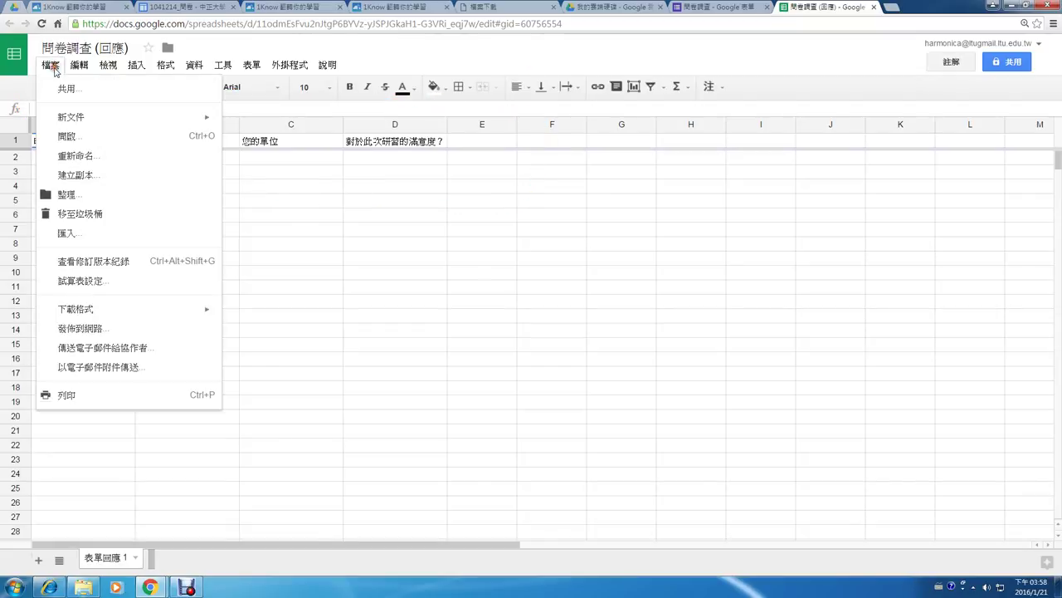
mouse_move(85, 313)
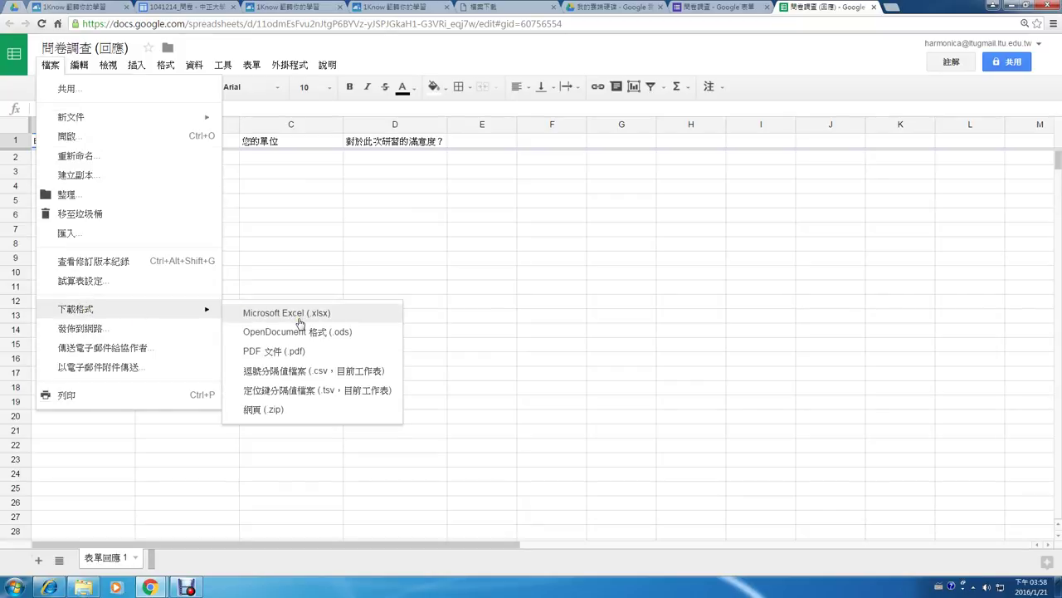
click(385, 291)
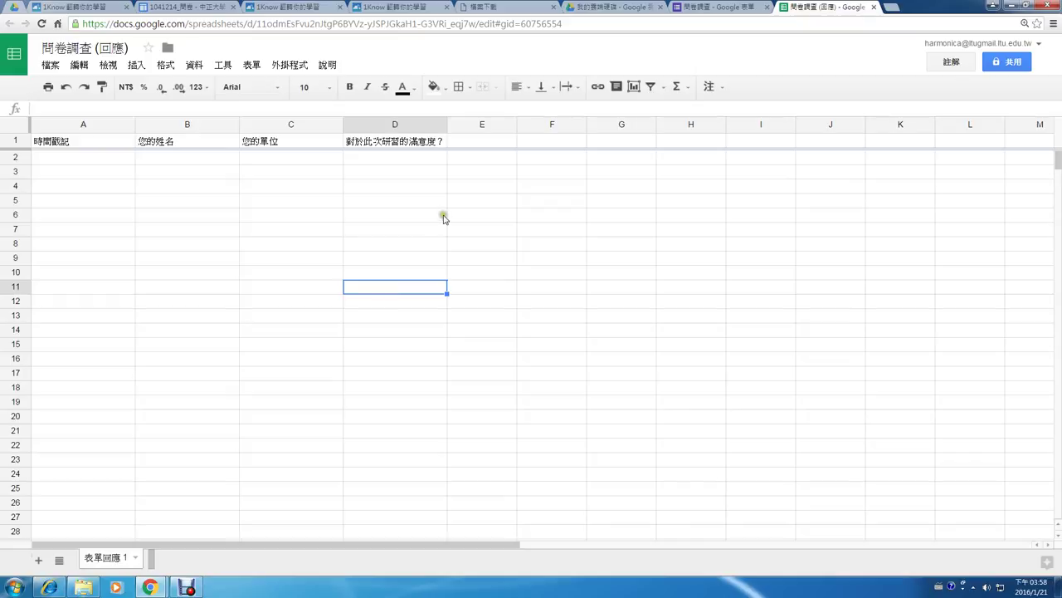
click(874, 7)
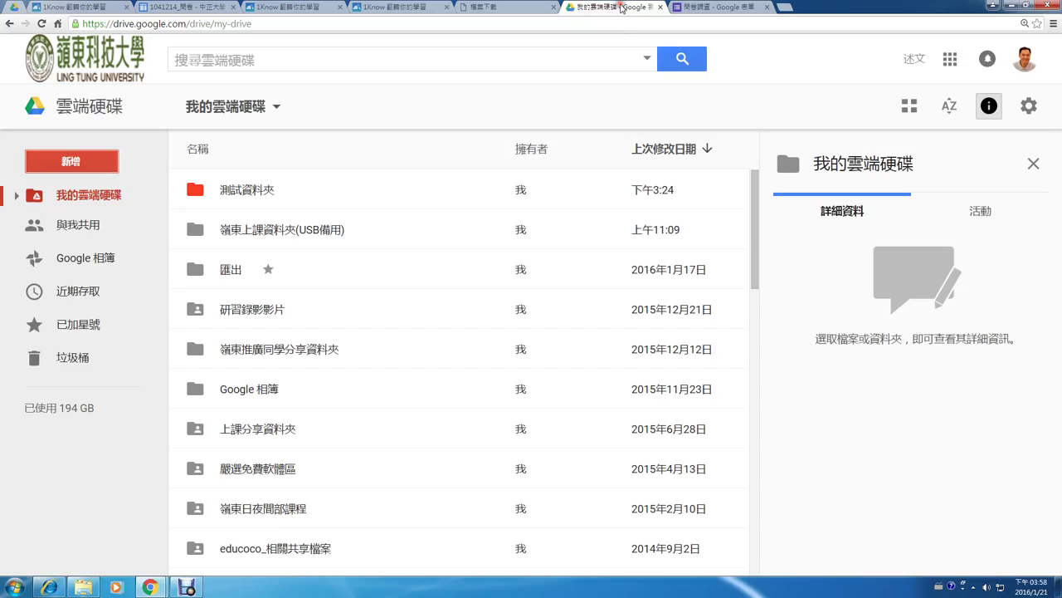
Locate the 問卷調查 form and its response spreadsheet in 我的雲端硬碟, and show the additional file types available for creation.
click(621, 9)
scroll(472, 462, down, 5)
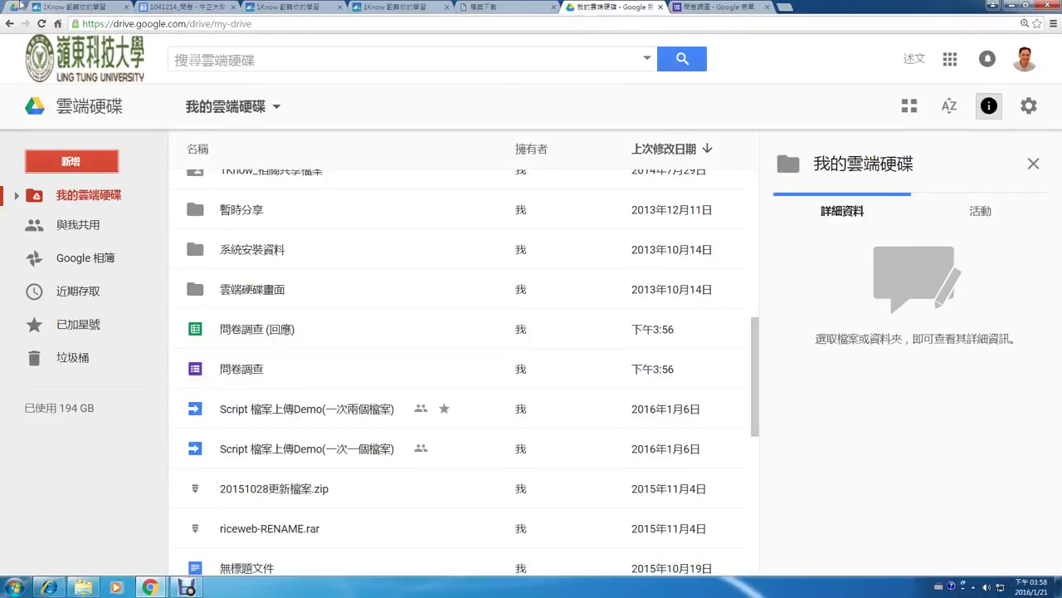
click(37, 161)
mouse_move(149, 394)
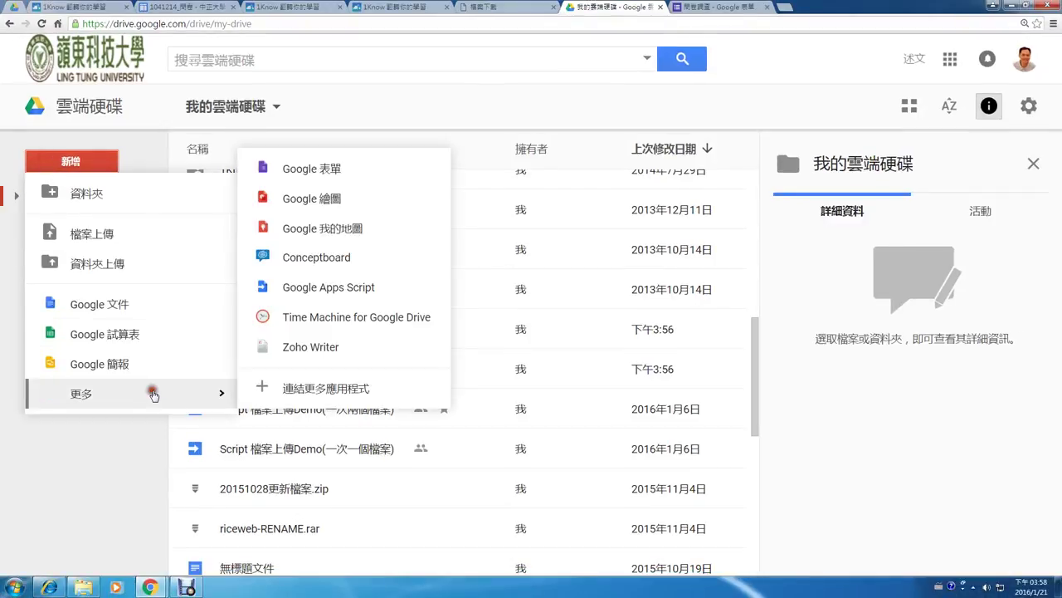